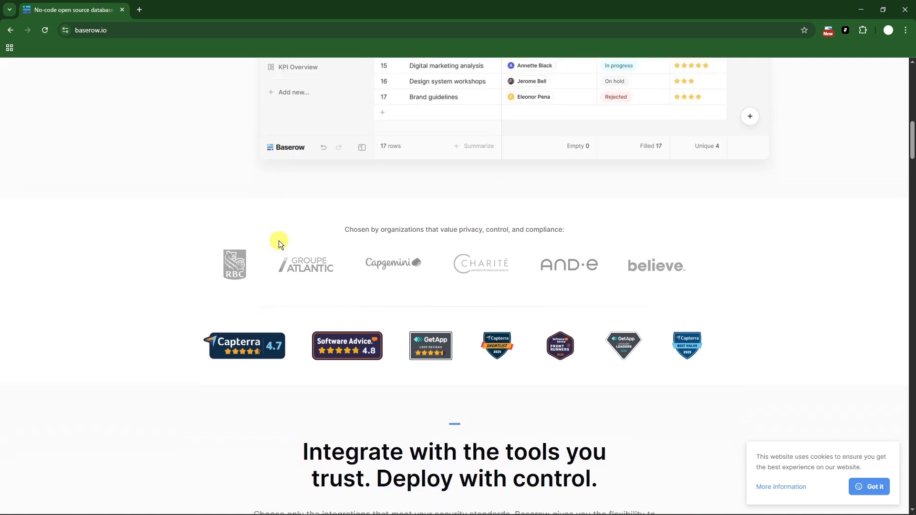
{"action": "scroll", "coordinate": [279, 241], "scroll_direction": "down", "scroll_amount": 2}
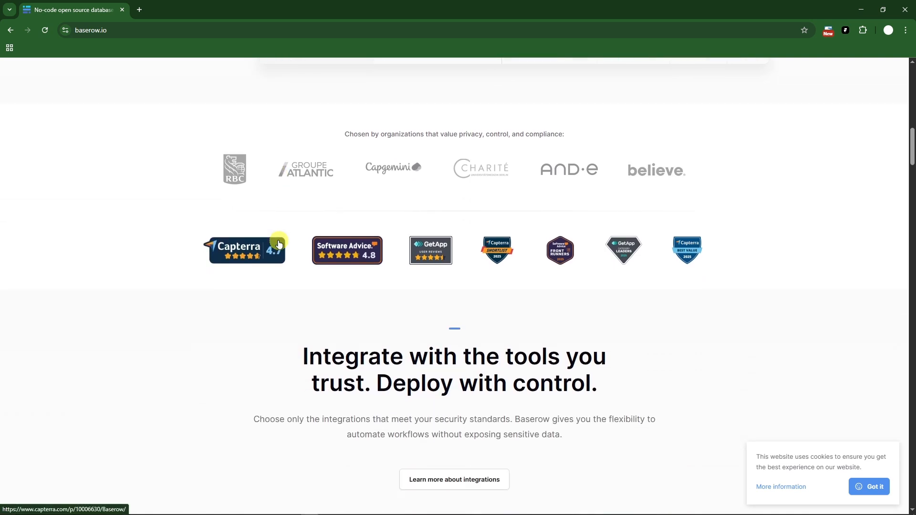
Examine the Baserow homepage's customer ratings, integrations, capabilities and ready-to-use solution templates.
{"action": "scroll", "coordinate": [279, 242], "scroll_direction": "down", "scroll_amount": 3}
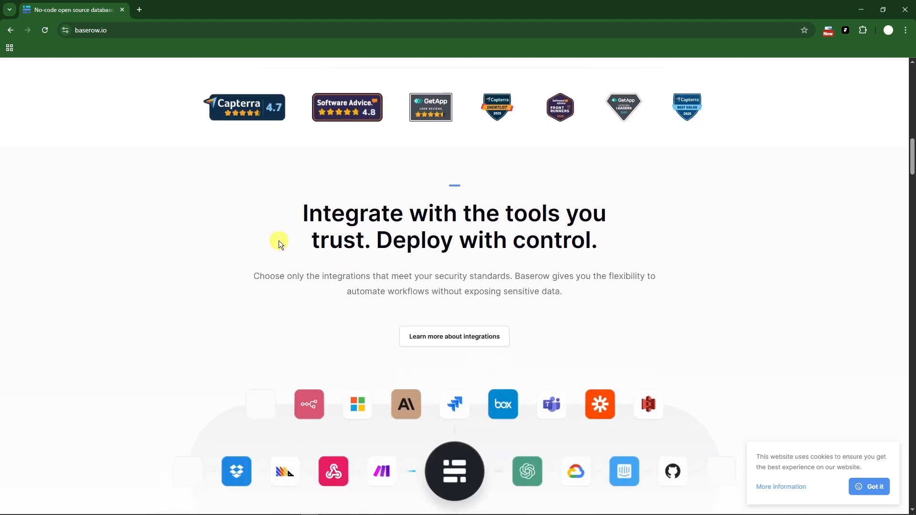
{"action": "scroll", "coordinate": [278, 243], "scroll_direction": "down", "scroll_amount": 2}
{"action": "scroll", "coordinate": [279, 240], "scroll_direction": "down", "scroll_amount": 1}
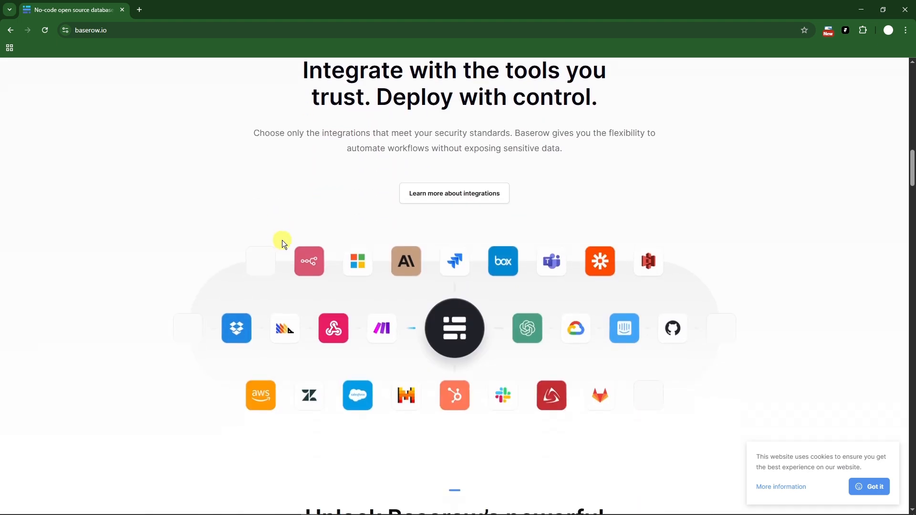
{"action": "scroll", "coordinate": [285, 243], "scroll_direction": "down", "scroll_amount": 3}
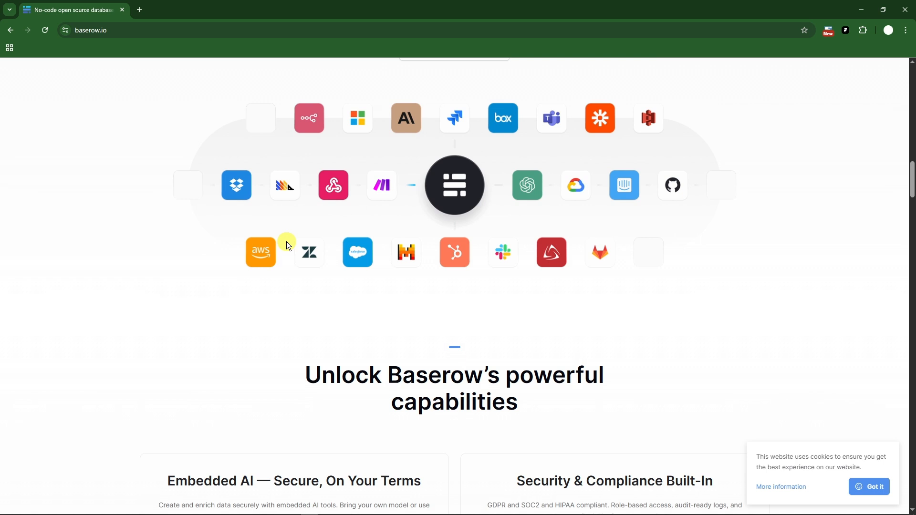
{"action": "scroll", "coordinate": [288, 244], "scroll_direction": "down", "scroll_amount": 2}
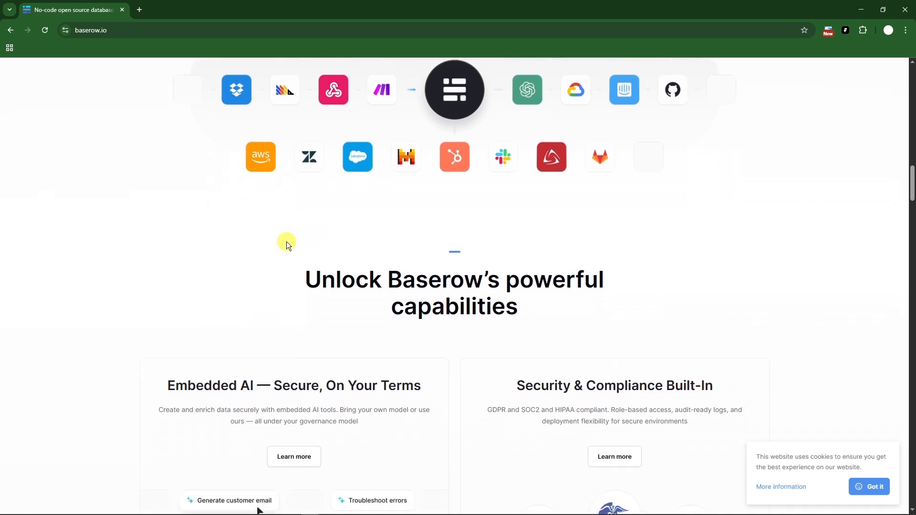
{"action": "scroll", "coordinate": [287, 243], "scroll_direction": "down", "scroll_amount": 2}
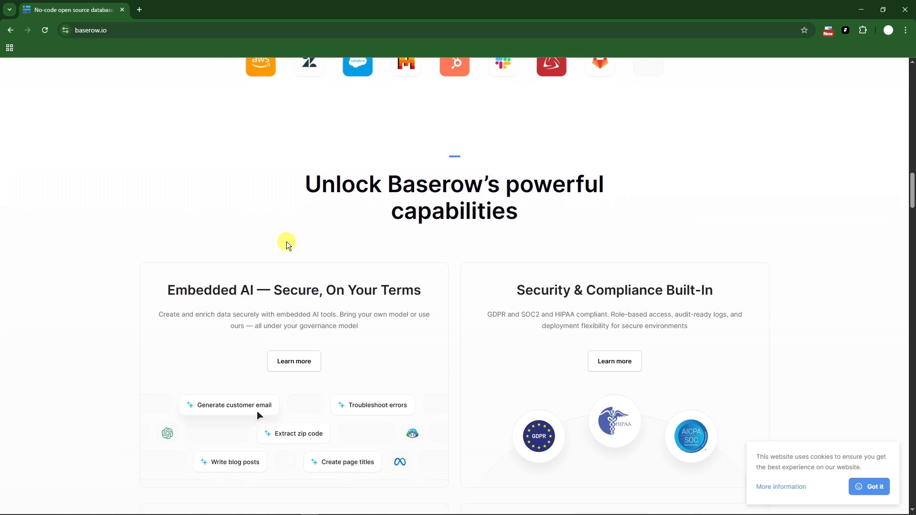
{"action": "scroll", "coordinate": [286, 242], "scroll_direction": "down", "scroll_amount": 2}
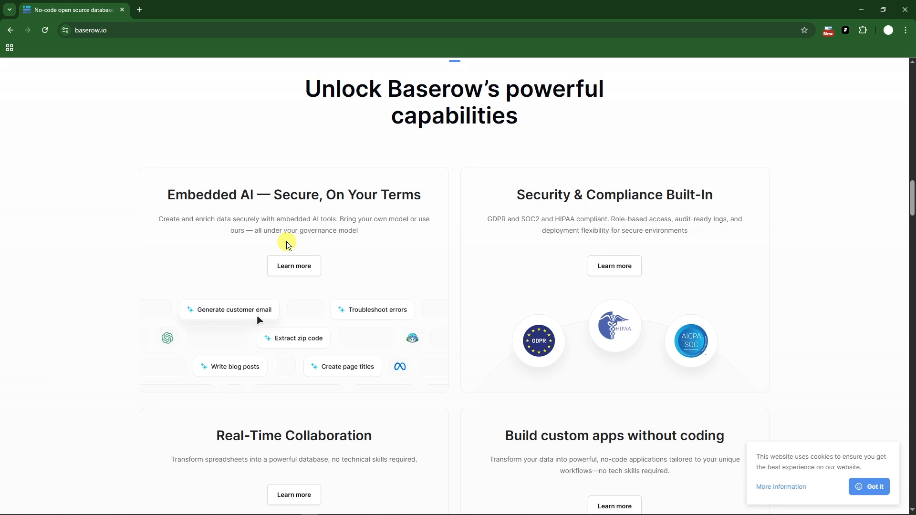
{"action": "scroll", "coordinate": [286, 243], "scroll_direction": "down", "scroll_amount": 2}
{"action": "scroll", "coordinate": [286, 241], "scroll_direction": "down", "scroll_amount": 4}
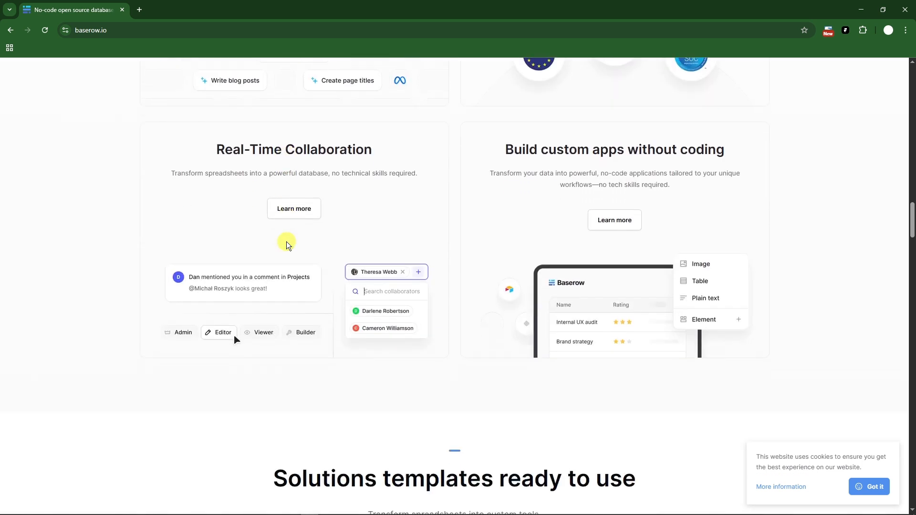
{"action": "scroll", "coordinate": [286, 242], "scroll_direction": "down", "scroll_amount": 6}
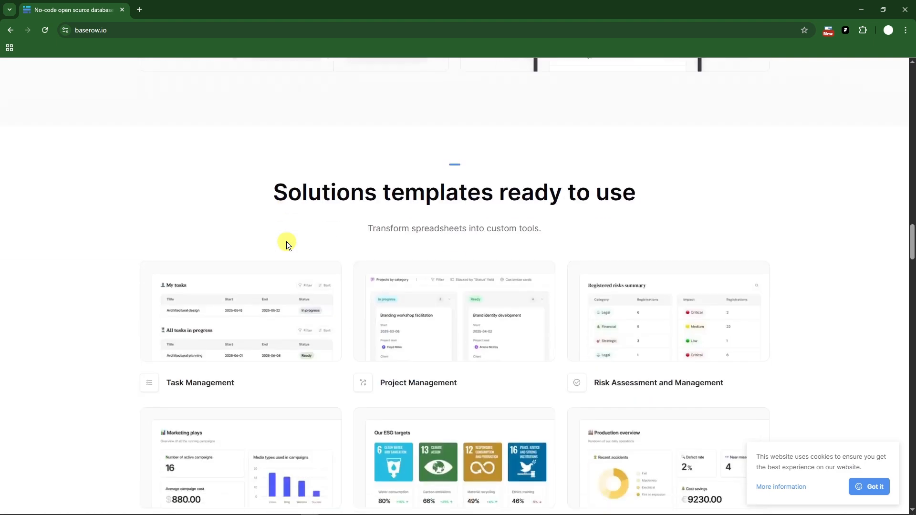
{"action": "scroll", "coordinate": [287, 241], "scroll_direction": "up", "scroll_amount": 15}
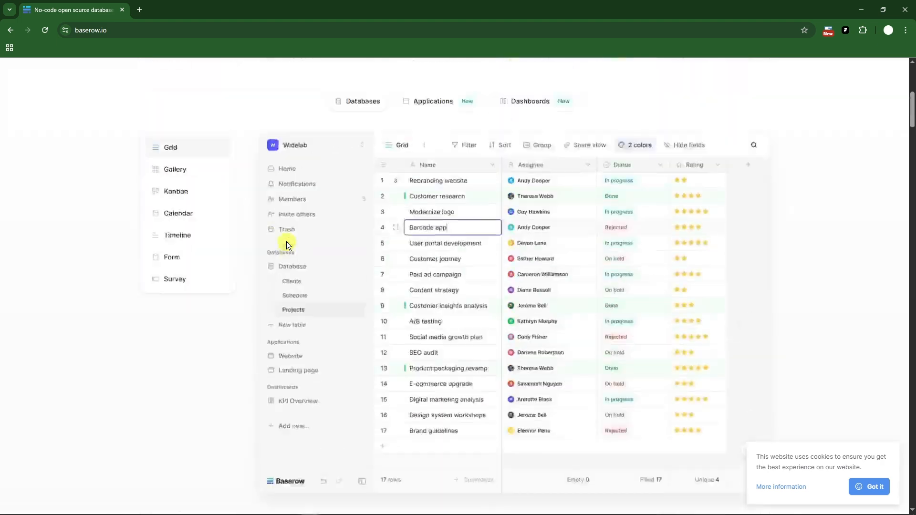
{"action": "scroll", "coordinate": [286, 242], "scroll_direction": "up", "scroll_amount": 7}
Open the pricing page in a separate tab and compare the cloud plans' monthly and yearly billing prices.
{"action": "middle_click", "coordinate": [349, 99]}
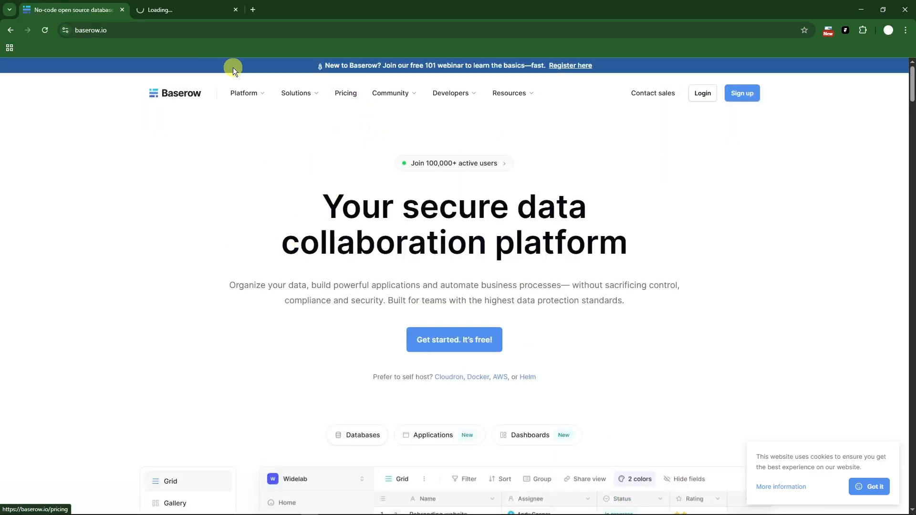
{"action": "left_click", "coordinate": [200, 10]}
{"action": "scroll", "coordinate": [284, 274], "scroll_direction": "down", "scroll_amount": 3}
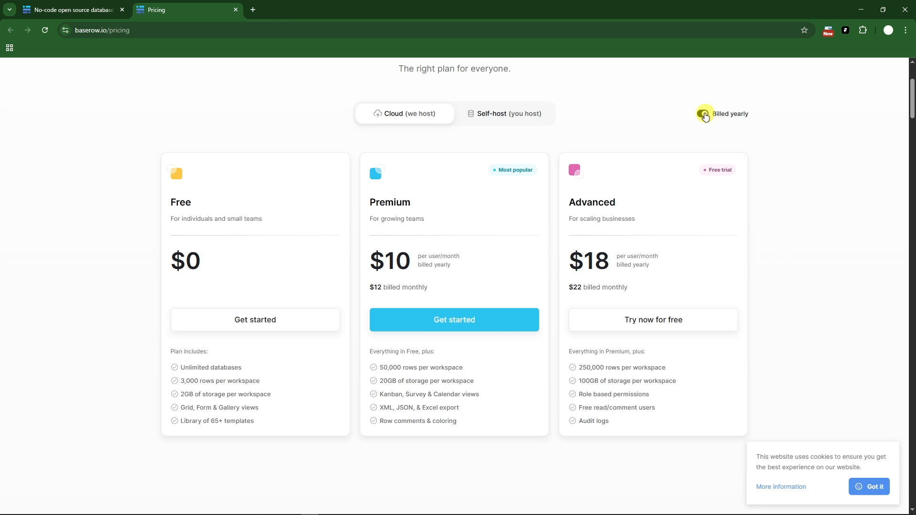
{"action": "left_click", "coordinate": [704, 114]}
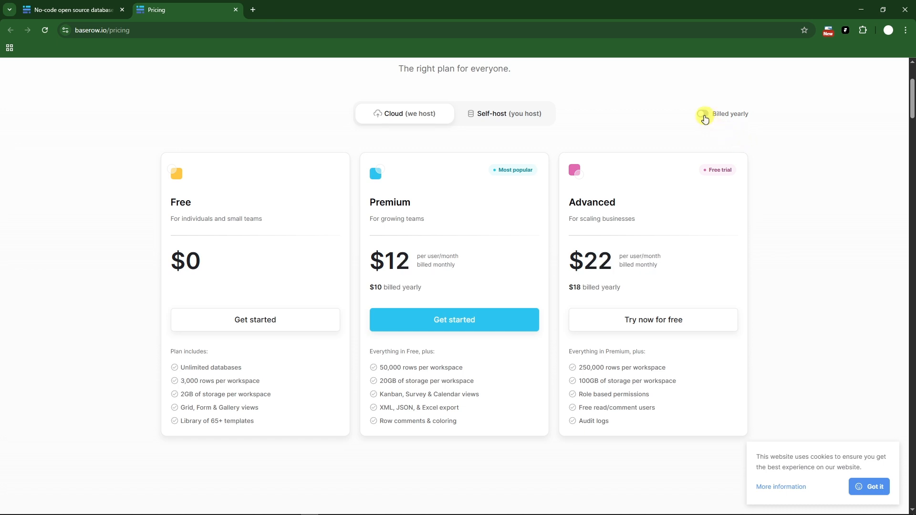
{"action": "left_click", "coordinate": [704, 115]}
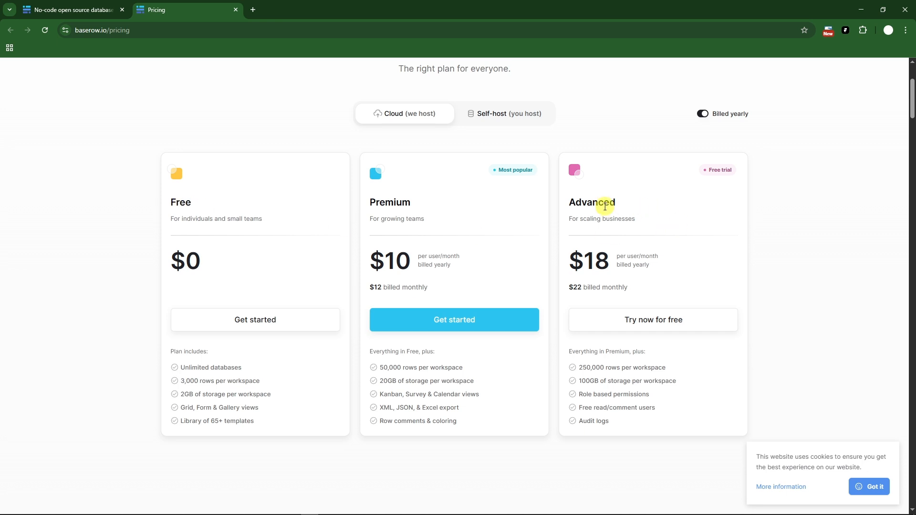
Review the Advanced plan's name and target audience, and check the plan prices under monthly and yearly billing again.
{"action": "left_click_drag", "start_coordinate": [574, 223], "coordinate": [668, 222]}
{"action": "left_click", "coordinate": [669, 222]}
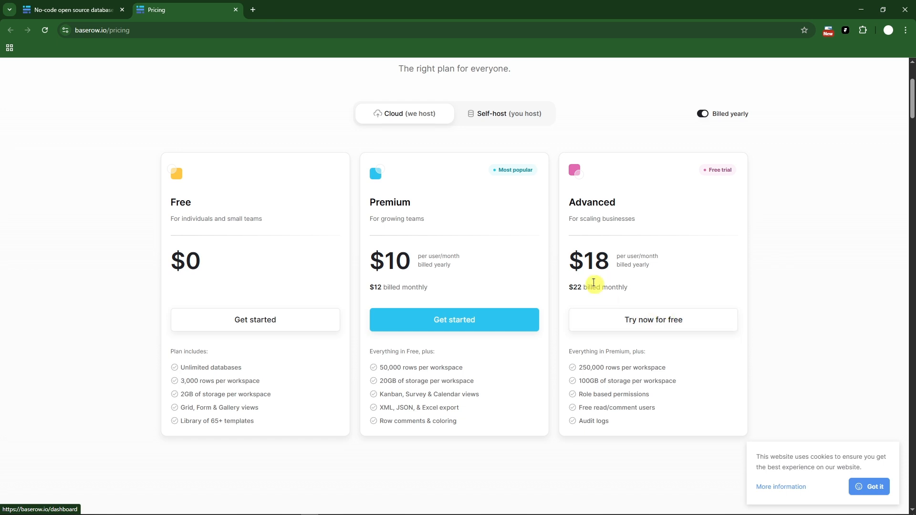
{"action": "left_click_drag", "start_coordinate": [571, 202], "coordinate": [629, 201]}
{"action": "left_click", "coordinate": [835, 211]}
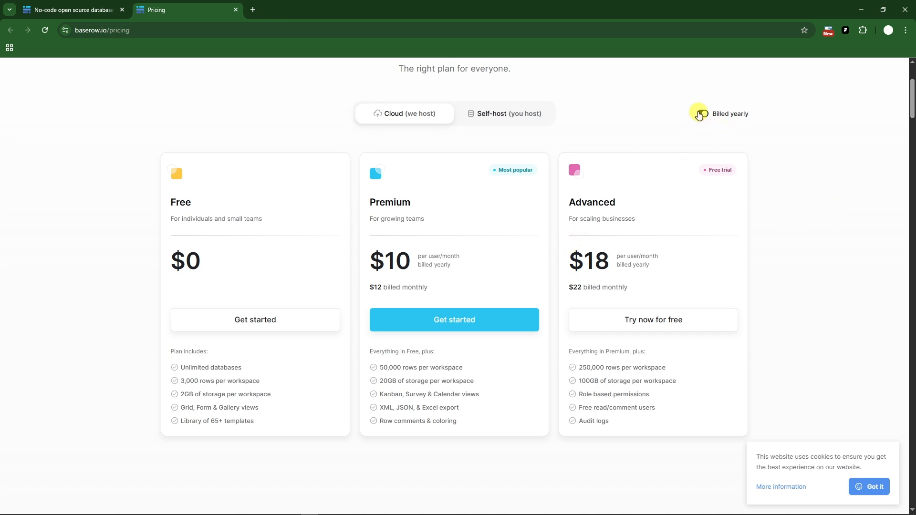
{"action": "left_click", "coordinate": [701, 115]}
{"action": "left_click", "coordinate": [701, 115]}
Examine the plan and feature comparison table and the pricing FAQ, and close the pricing page.
{"action": "scroll", "coordinate": [702, 115], "scroll_direction": "down", "scroll_amount": 10}
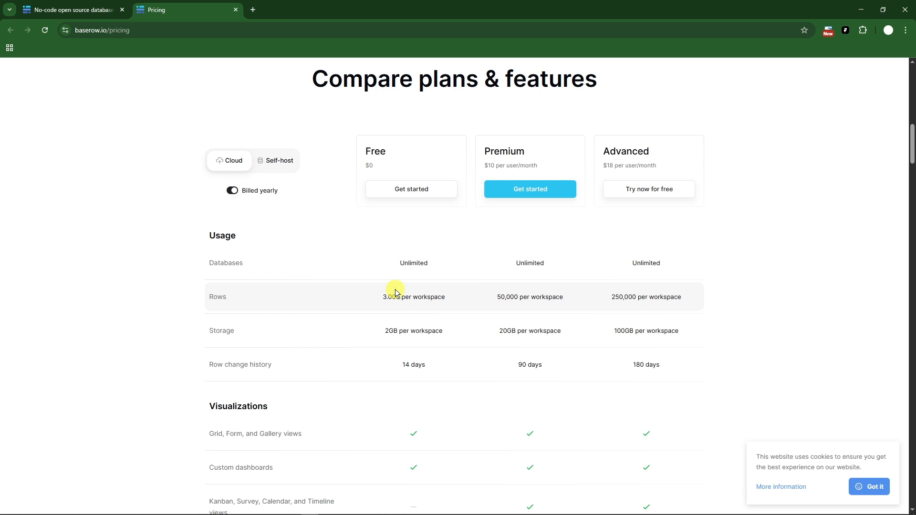
{"action": "scroll", "coordinate": [395, 292], "scroll_direction": "down", "scroll_amount": 5}
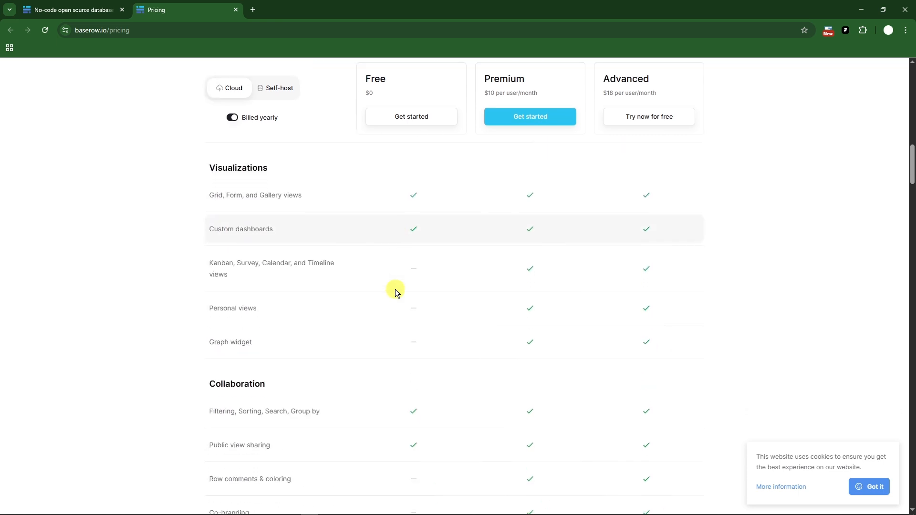
{"action": "scroll", "coordinate": [395, 291], "scroll_direction": "down", "scroll_amount": 6}
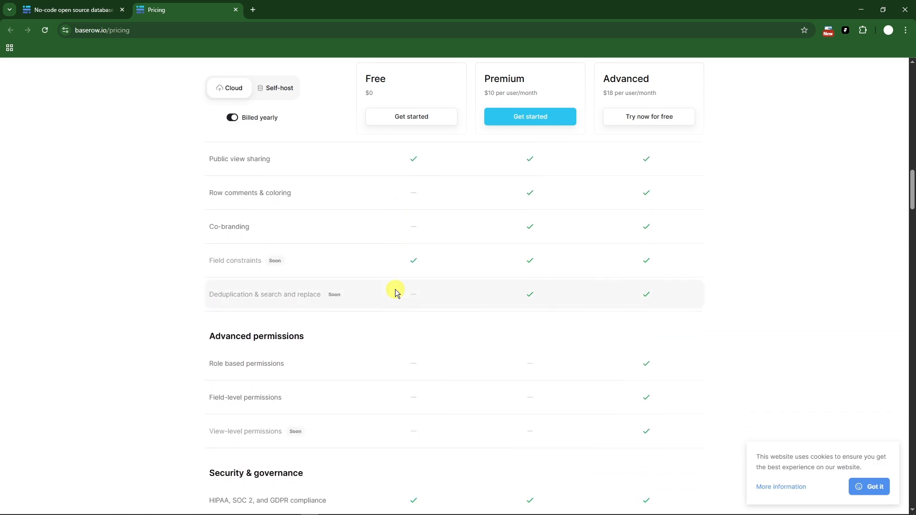
{"action": "scroll", "coordinate": [394, 292], "scroll_direction": "down", "scroll_amount": 18}
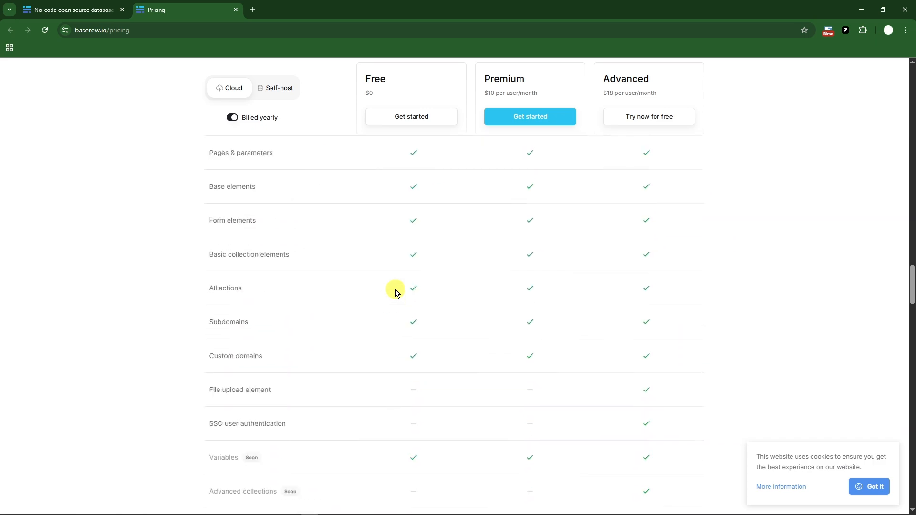
{"action": "scroll", "coordinate": [395, 292], "scroll_direction": "down", "scroll_amount": 20}
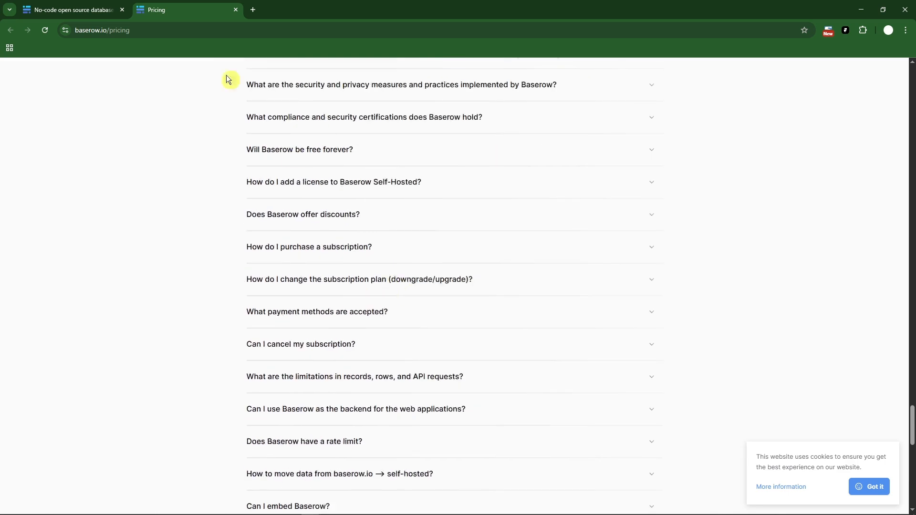
{"action": "left_click", "coordinate": [236, 10]}
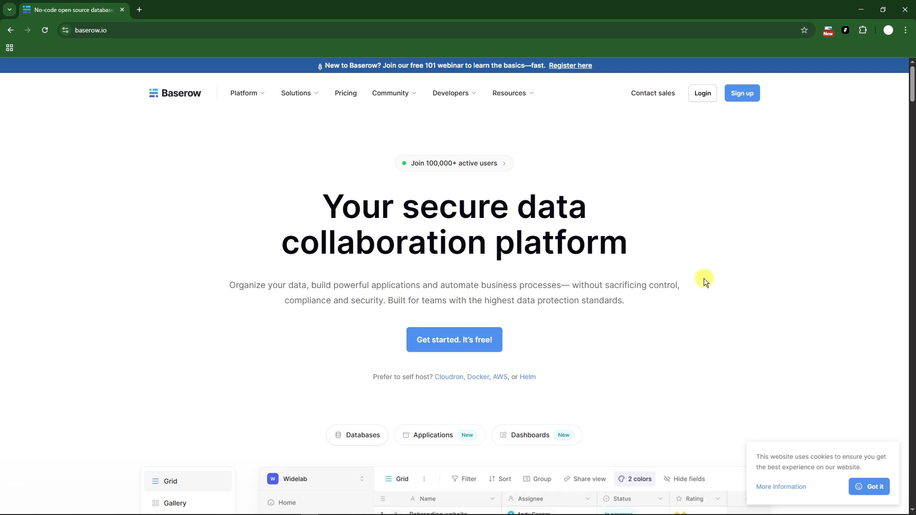
Open the account creation form, viewing the login page for existing accounts before returning to it.
{"action": "left_click", "coordinate": [440, 344]}
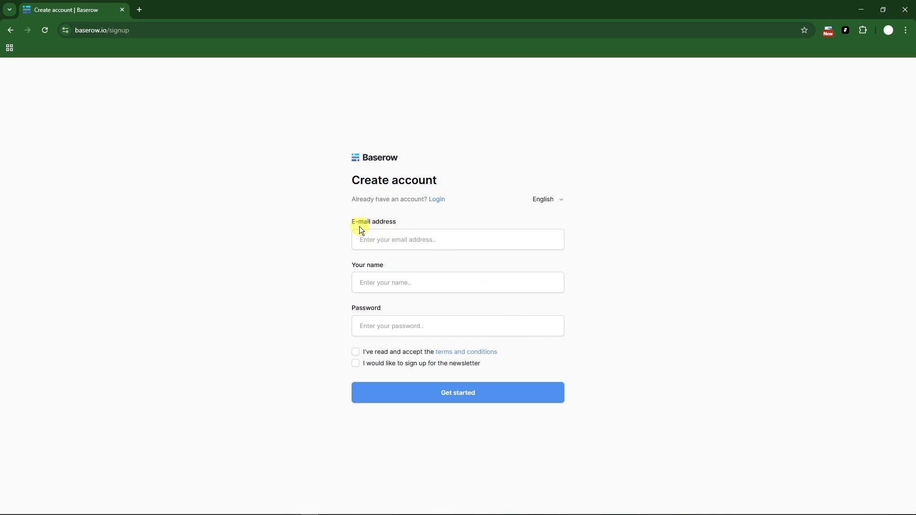
{"action": "left_click", "coordinate": [438, 199]}
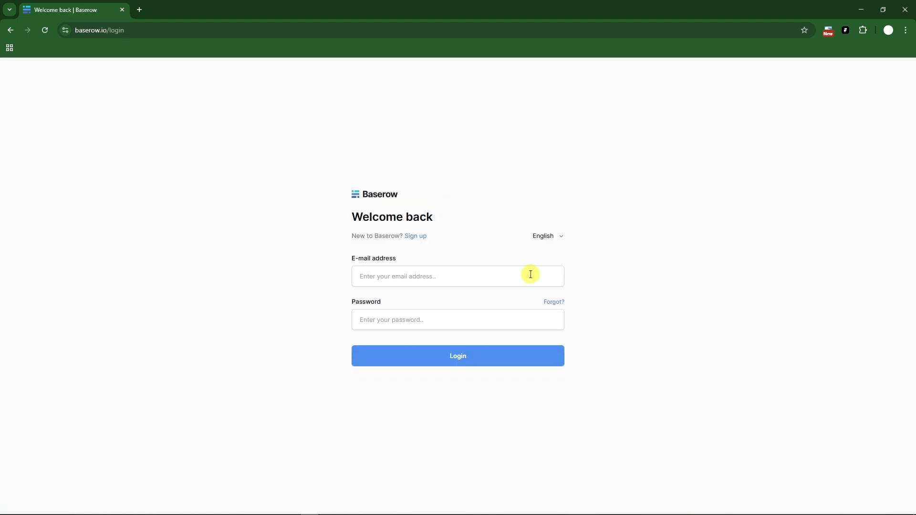
{"action": "left_click", "coordinate": [415, 236]}
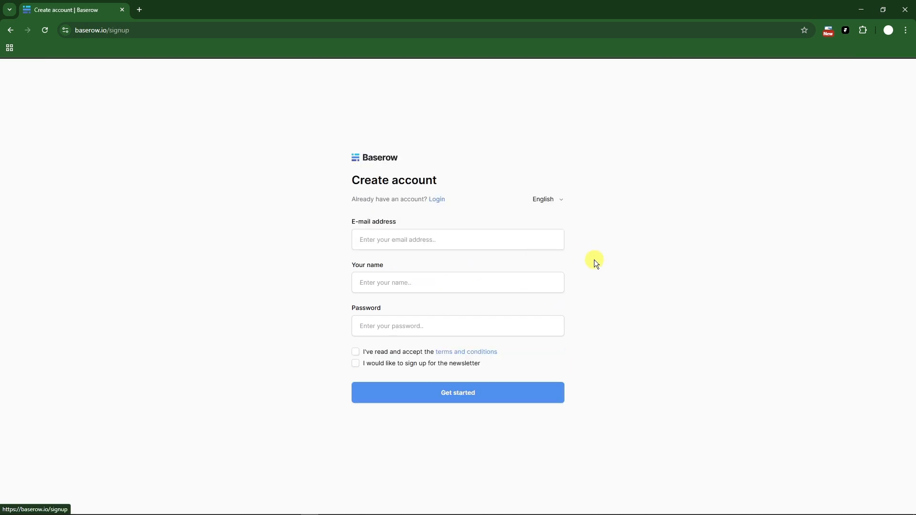
Fill in the account holder's e-mail address and name on the sign-up form.
{"action": "left_click", "coordinate": [410, 237]}
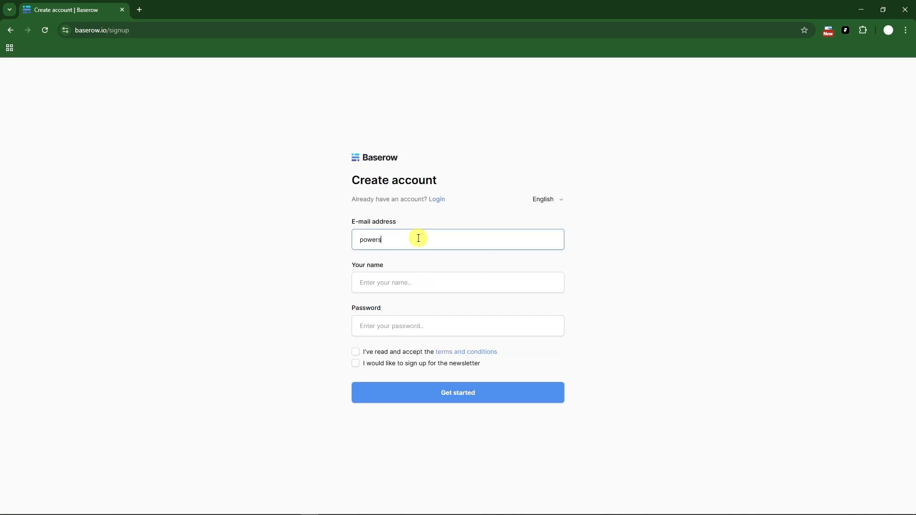
{"action": "key", "text": "Tab"}
{"action": "type", "text": "Antho"}
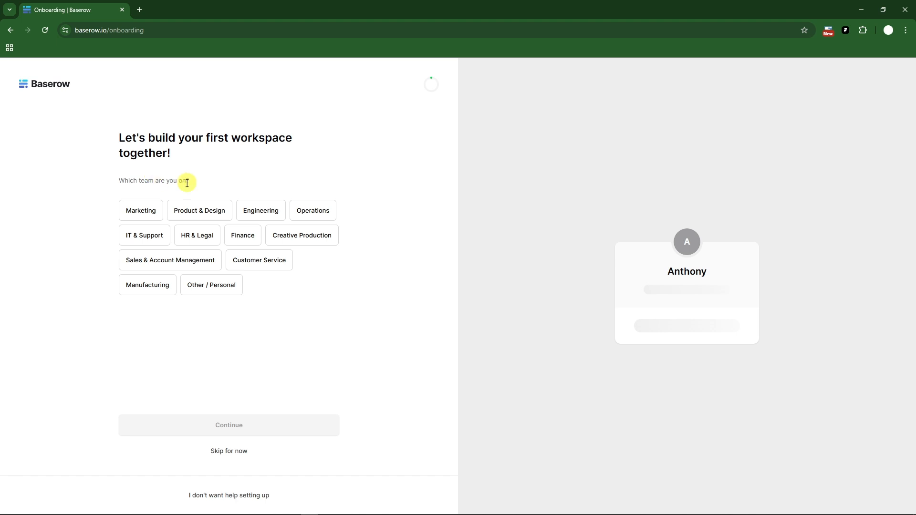
Submit the onboarding profile with team Engineering, job title Engineer, team size 0 - 10, country Philippines, and sharing with the Baserow team disabled.
{"action": "left_click", "coordinate": [274, 211]}
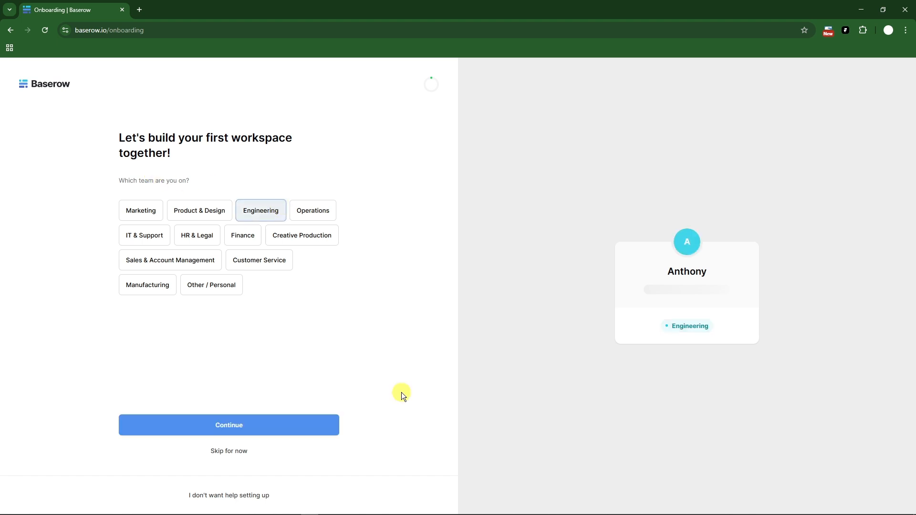
{"action": "left_click", "coordinate": [266, 426]}
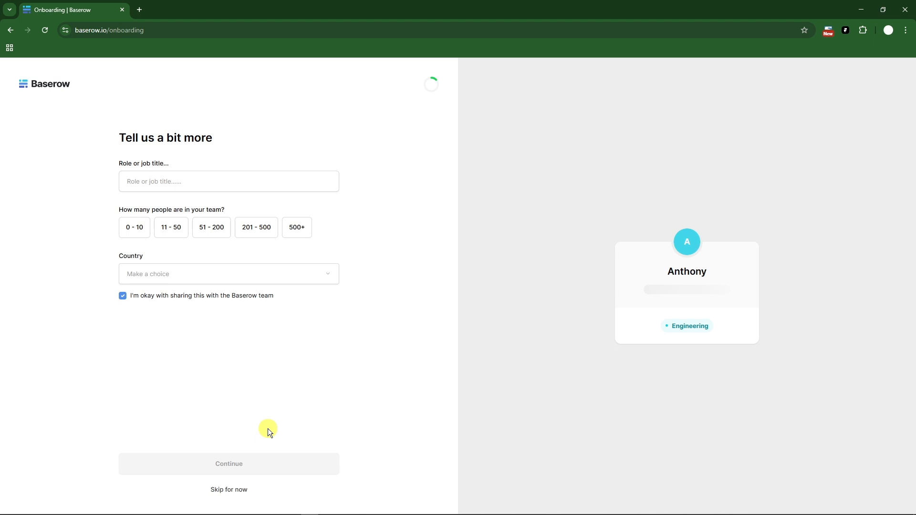
{"action": "left_click", "coordinate": [147, 180]}
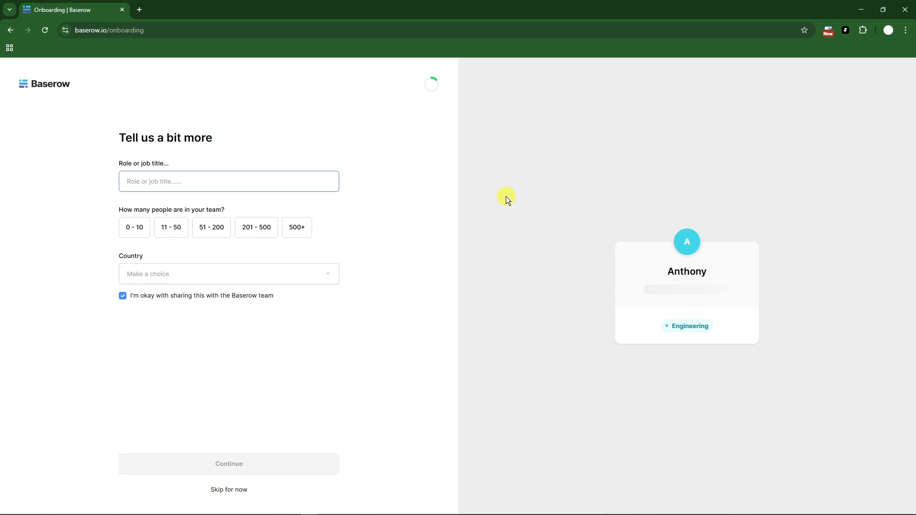
{"action": "type", "text": "Engineer"}
{"action": "left_click", "coordinate": [137, 228]}
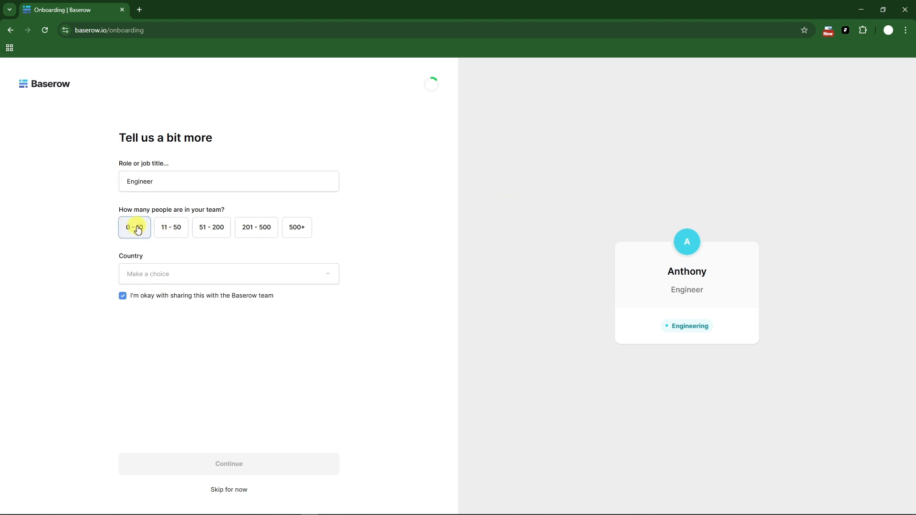
{"action": "left_click", "coordinate": [219, 280]}
{"action": "type", "text": "ph"}
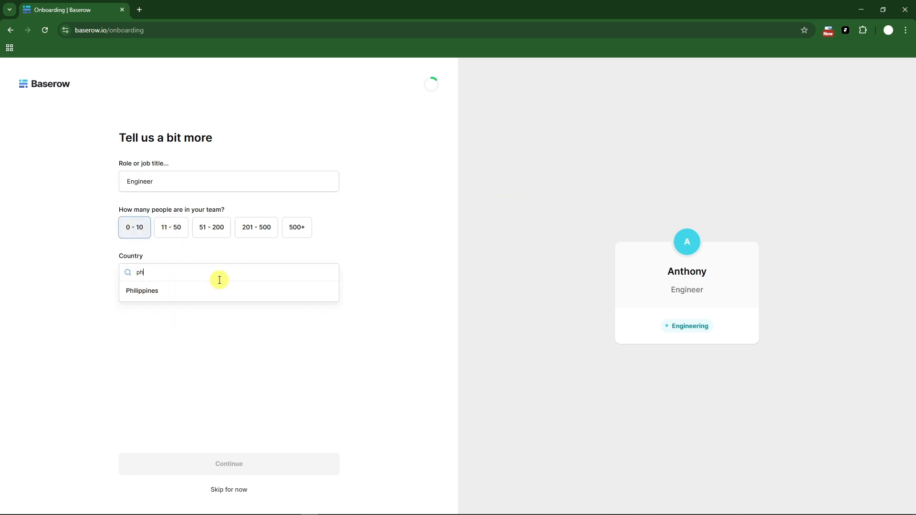
{"action": "left_click", "coordinate": [233, 289]}
{"action": "left_click", "coordinate": [122, 297]}
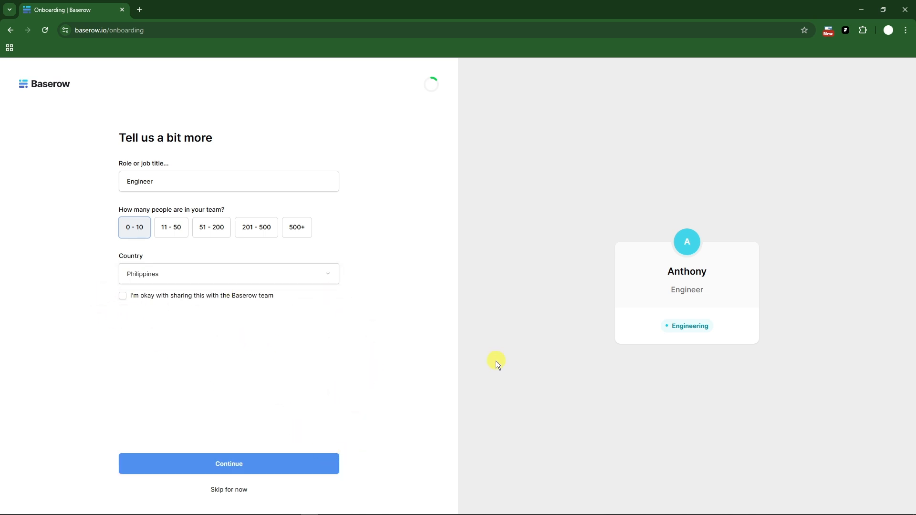
{"action": "left_click", "coordinate": [310, 464]}
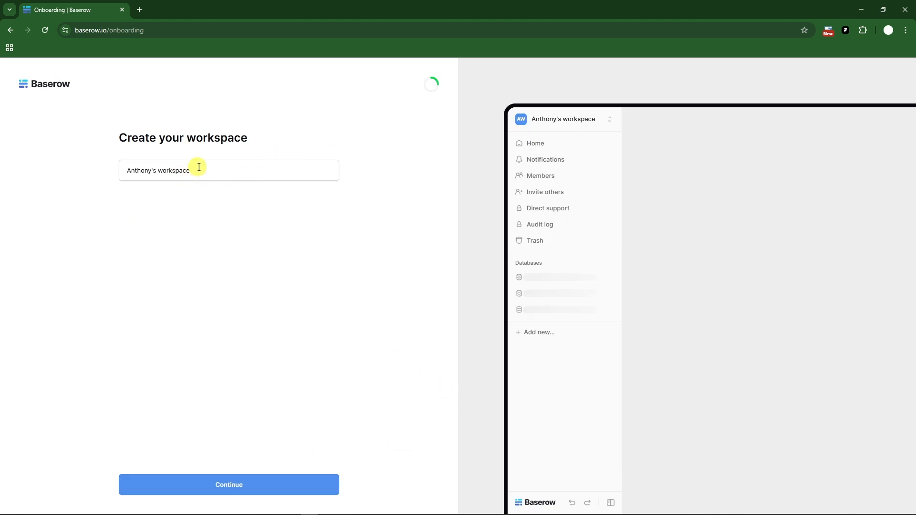
Accept the suggested workspace name and proceed to the collaborator invitations.
{"action": "left_click_drag", "start_coordinate": [198, 170], "coordinate": [96, 173]}
{"action": "left_click", "coordinate": [322, 482]}
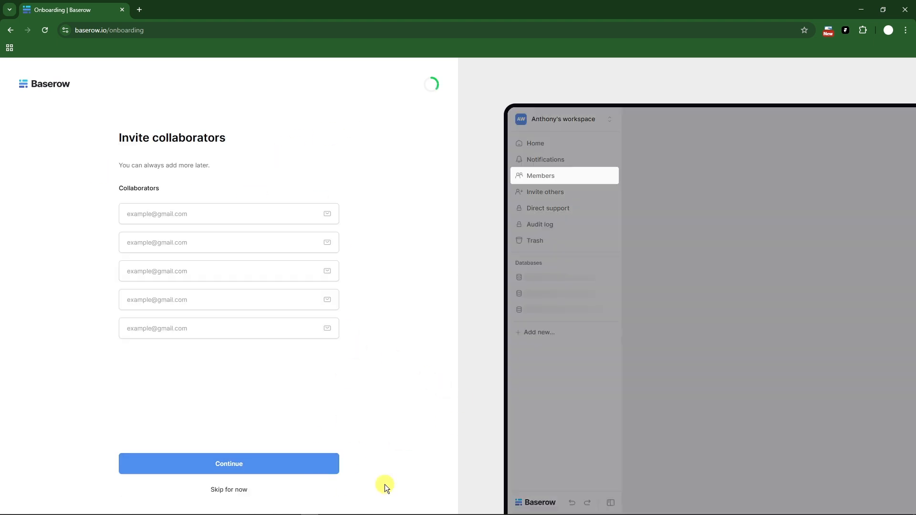
Continue past the collaborator invitations without adding anyone, and name the first database SAMPLE DATABASE.
{"action": "left_click", "coordinate": [239, 467]}
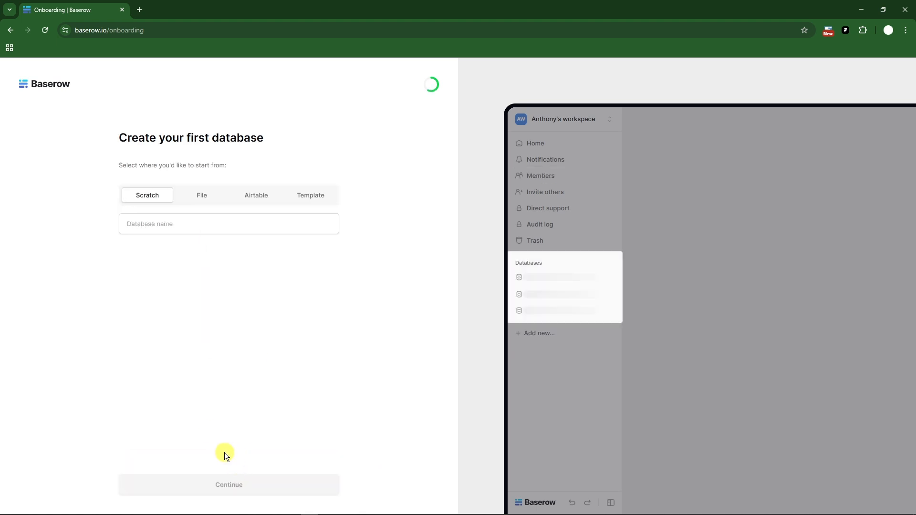
{"action": "left_click", "coordinate": [182, 226]}
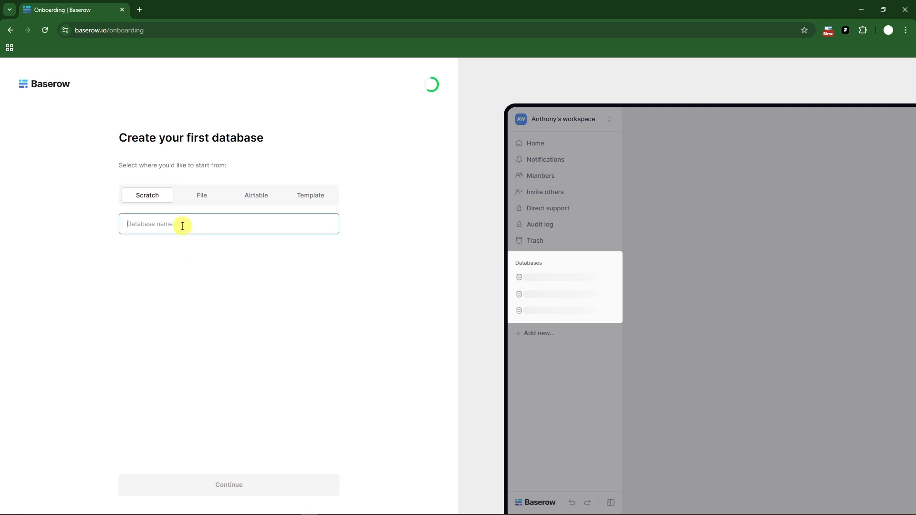
{"action": "type", "text": "SAMPLE ATA"}
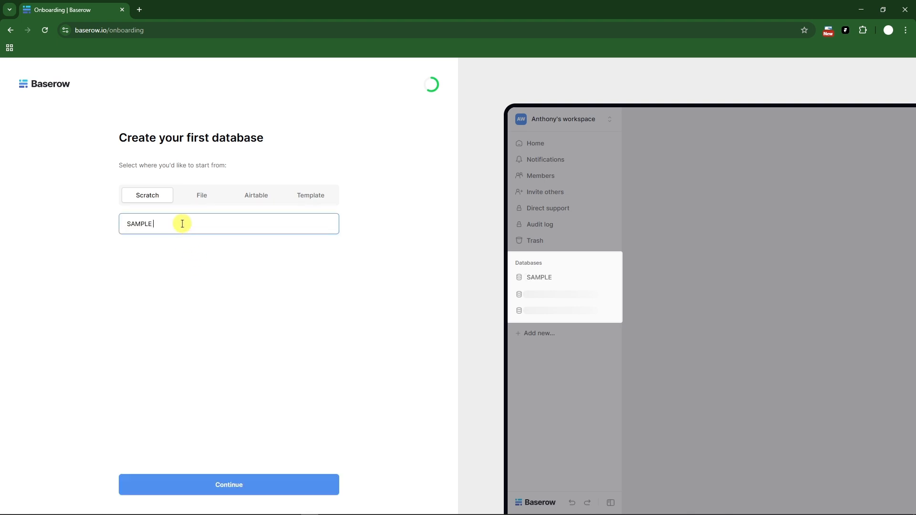
{"action": "key", "text": "BackSpace"}
{"action": "key", "text": "BackSpace"}
{"action": "key", "text": "BackSpace"}
{"action": "type", "text": "DATABASE"}
Look through the File, Template and Airtable starting options, and continue with the database created from scratch.
{"action": "left_click", "coordinate": [214, 197]}
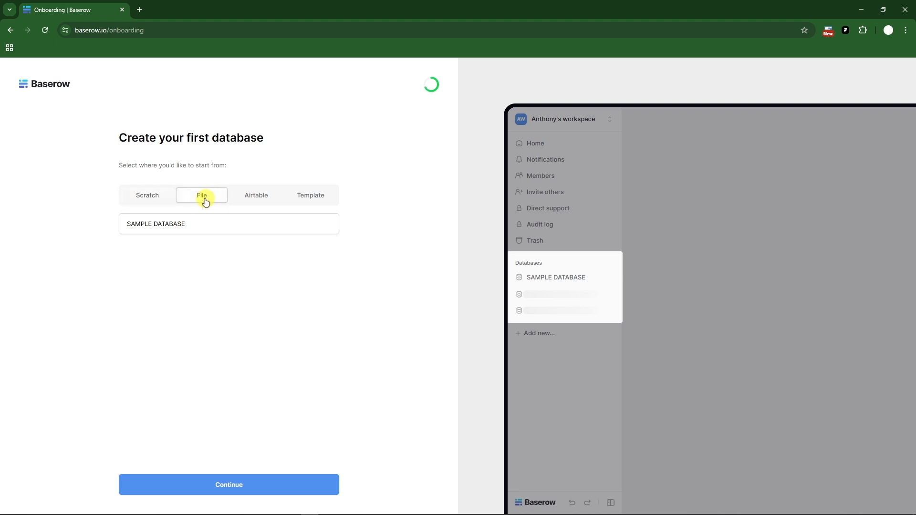
{"action": "left_click", "coordinate": [321, 199]}
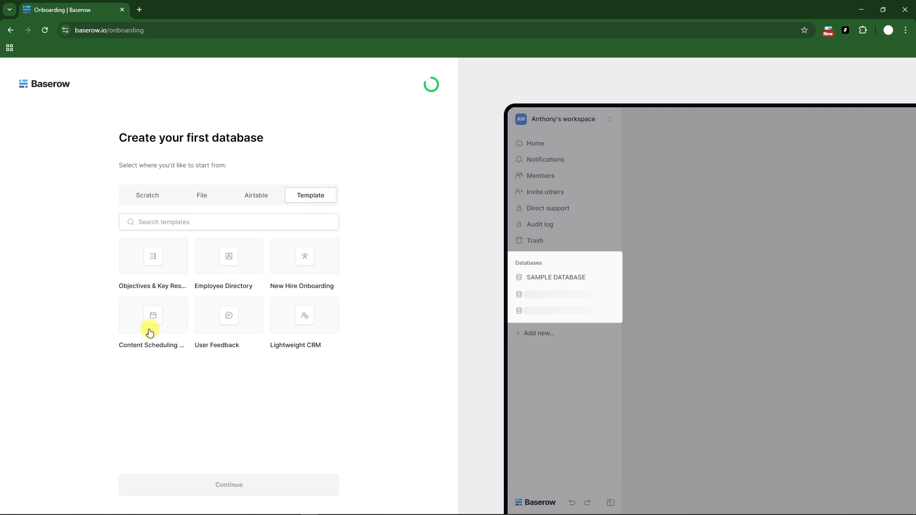
{"action": "left_click", "coordinate": [260, 193]}
{"action": "left_click", "coordinate": [151, 199]}
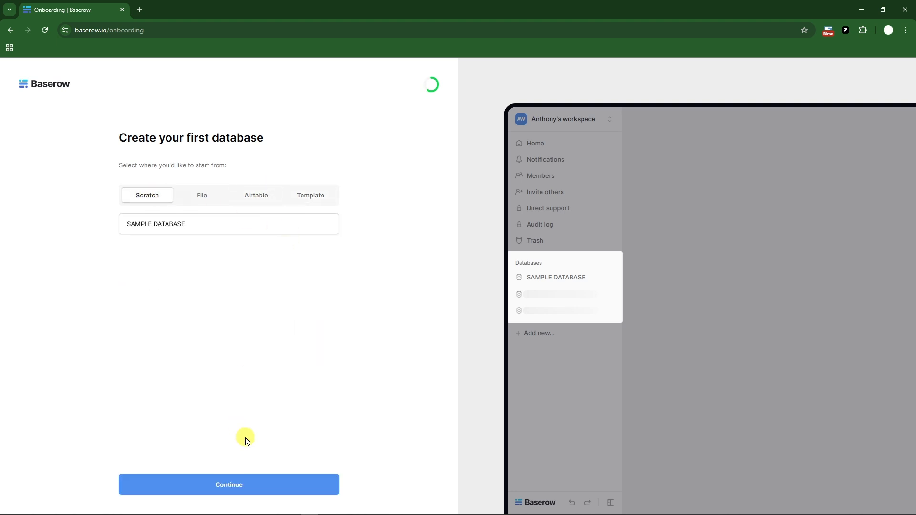
{"action": "left_click", "coordinate": [248, 484]}
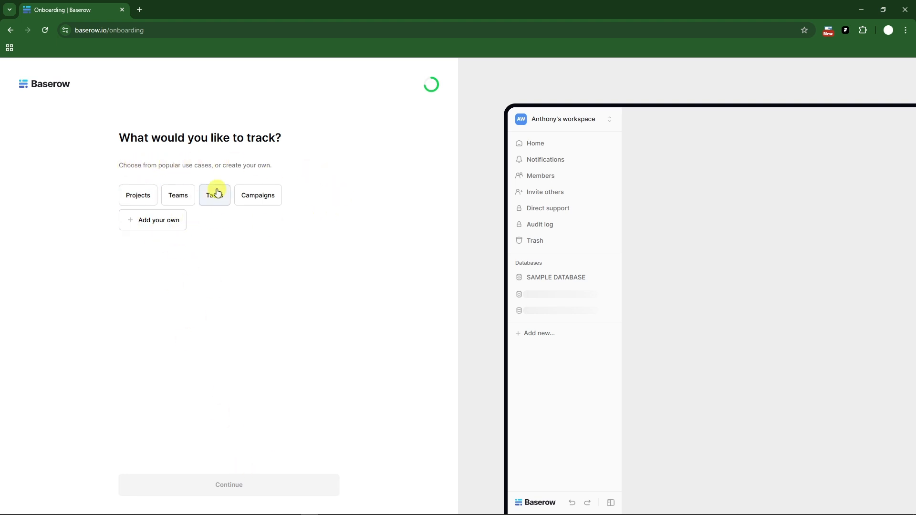
Compare the Projects and Tasks use cases, and continue with Tasks as what to track.
{"action": "left_click", "coordinate": [216, 199]}
{"action": "left_click", "coordinate": [137, 196]}
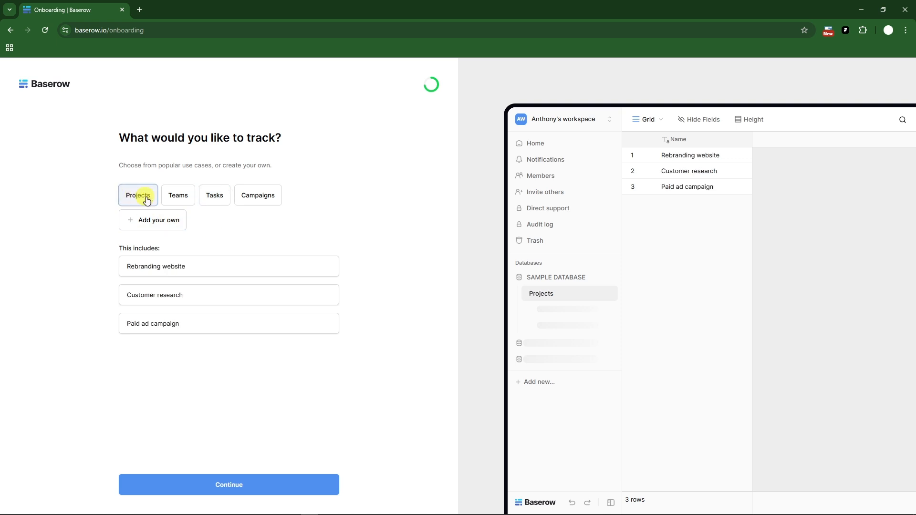
{"action": "left_click", "coordinate": [212, 187]}
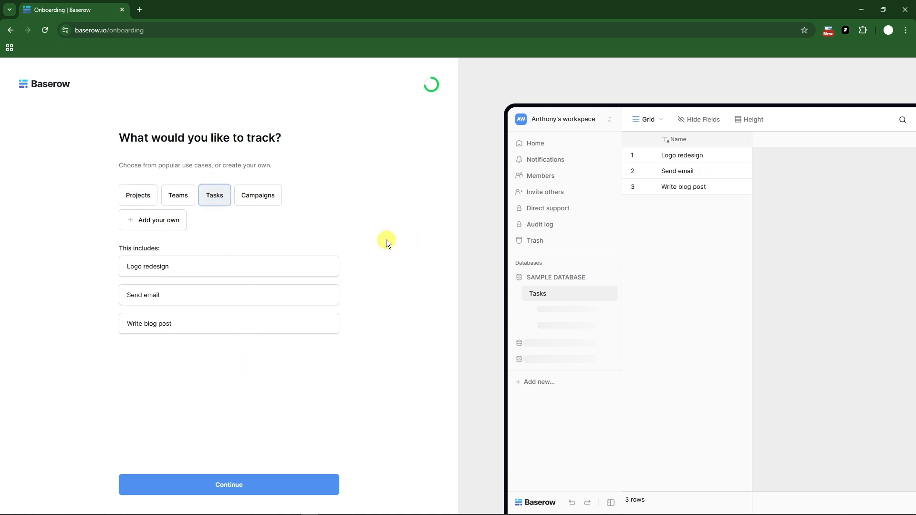
{"action": "left_click", "coordinate": [273, 477]}
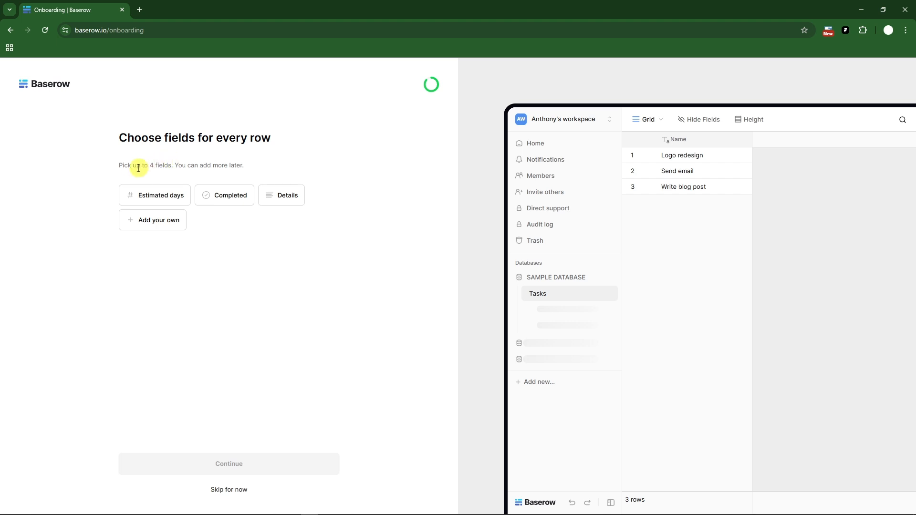
Include the Estimated days, Completed and Details fields for every row, and finish the onboarding.
{"action": "left_click_drag", "start_coordinate": [118, 165], "coordinate": [254, 162]}
{"action": "left_click", "coordinate": [298, 165]}
{"action": "left_click", "coordinate": [161, 196]}
{"action": "left_click", "coordinate": [221, 199]}
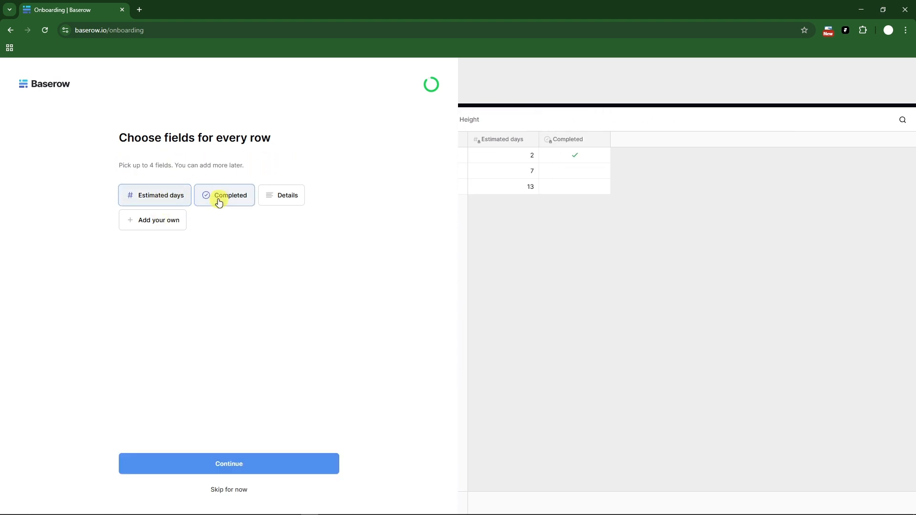
{"action": "left_click", "coordinate": [281, 197]}
{"action": "left_click", "coordinate": [285, 469]}
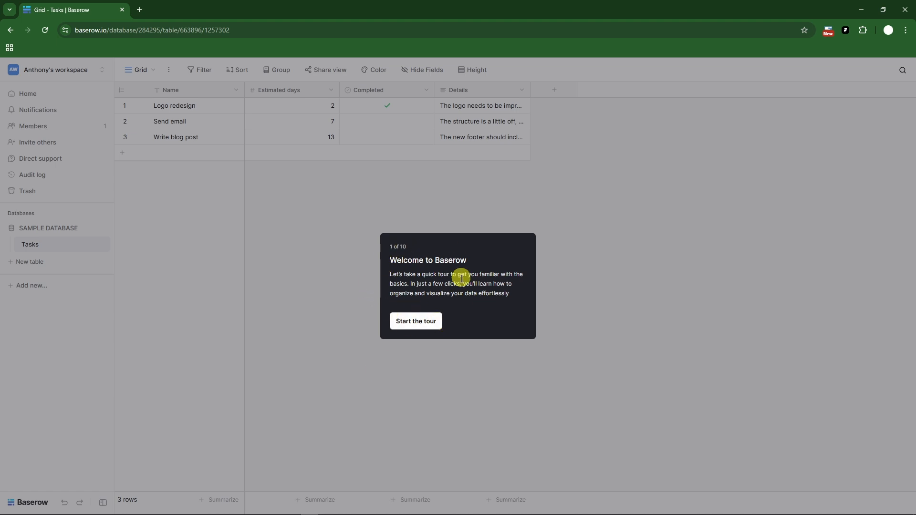
Go through the introductory product tour from start to finish and dismiss its closing welcome message.
{"action": "left_click", "coordinate": [416, 321]}
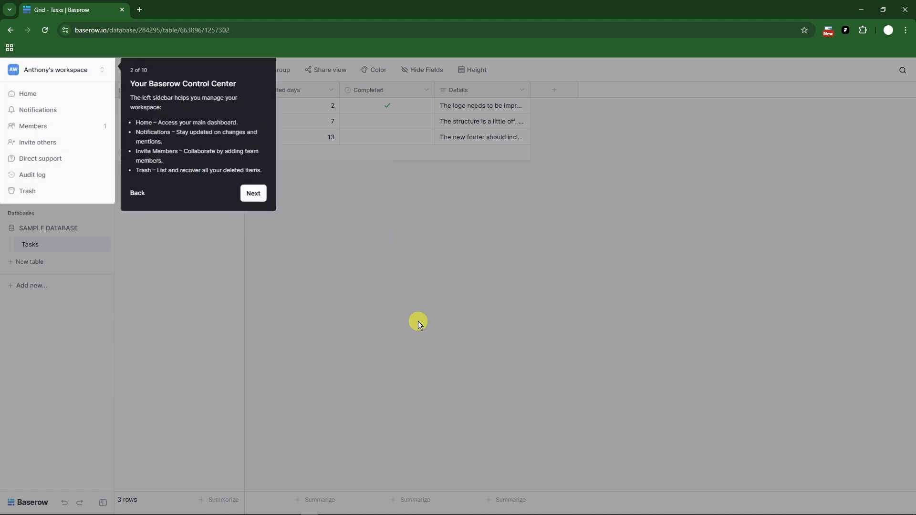
{"action": "left_click", "coordinate": [253, 194]}
{"action": "left_click", "coordinate": [255, 279]}
{"action": "left_click", "coordinate": [313, 183]}
{"action": "left_click", "coordinate": [555, 191]}
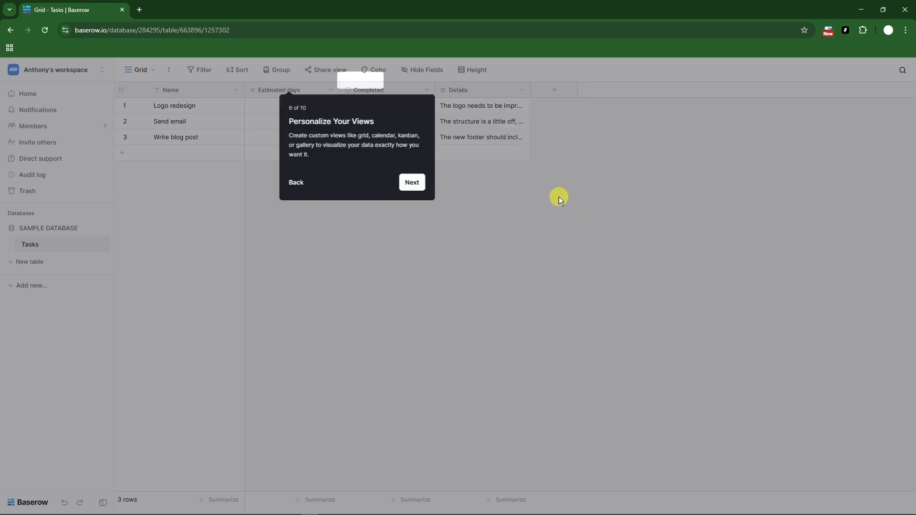
{"action": "left_click", "coordinate": [248, 171]}
{"action": "left_click", "coordinate": [253, 257]}
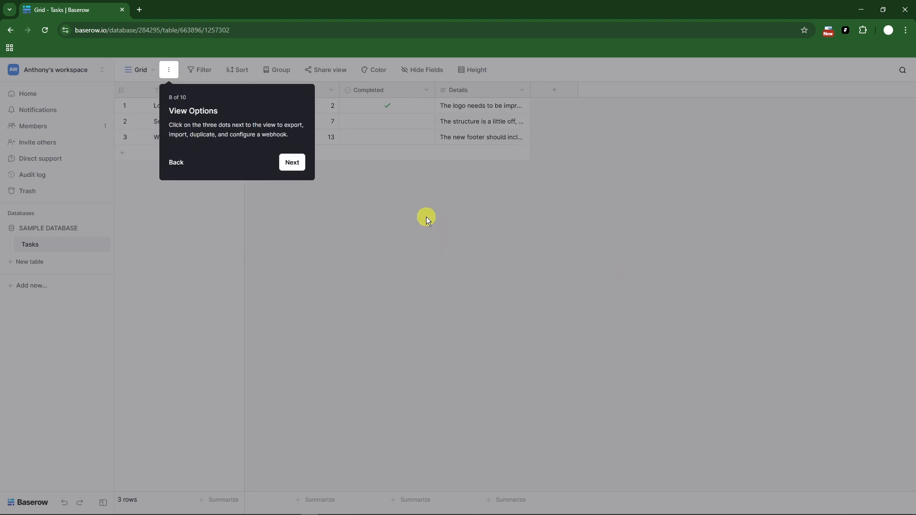
{"action": "left_click", "coordinate": [293, 164]}
{"action": "left_click", "coordinate": [187, 247]}
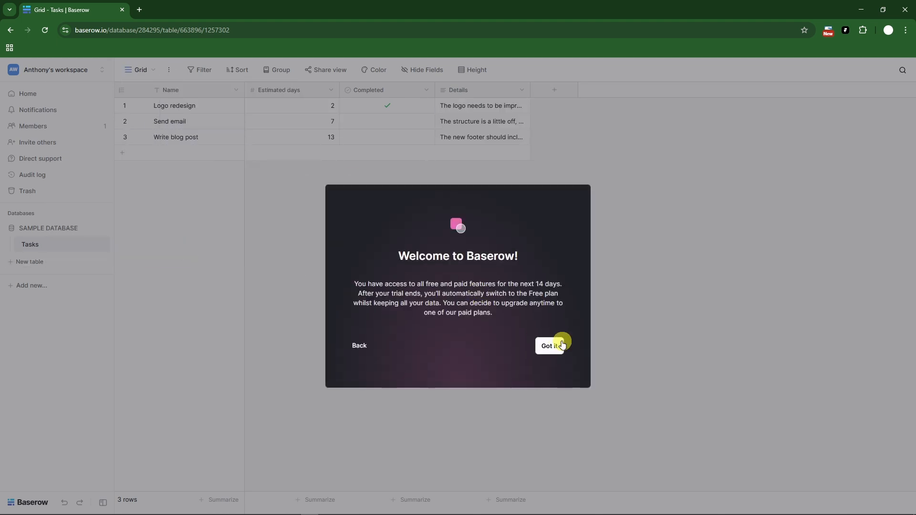
{"action": "left_click", "coordinate": [556, 346]}
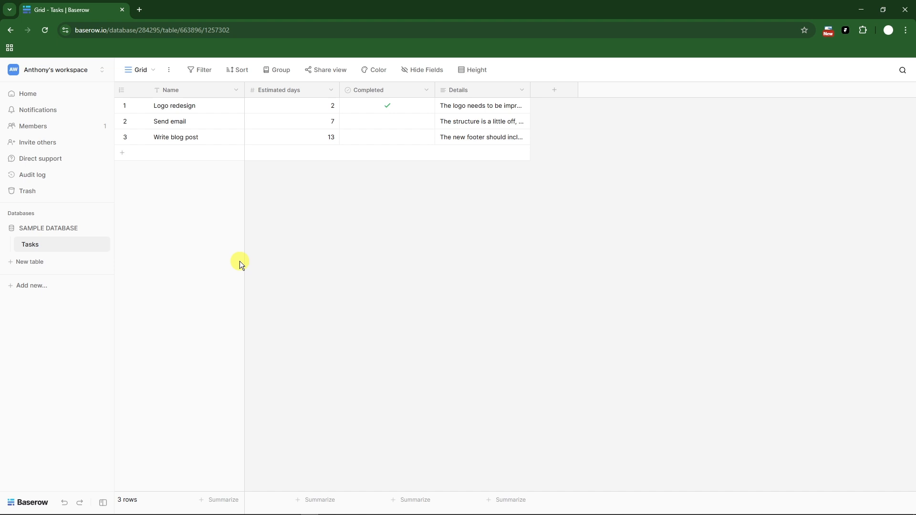
Try a background color decorator on the Tasks grid view and remove it again.
{"action": "left_click", "coordinate": [379, 74]}
{"action": "left_click", "coordinate": [407, 139]}
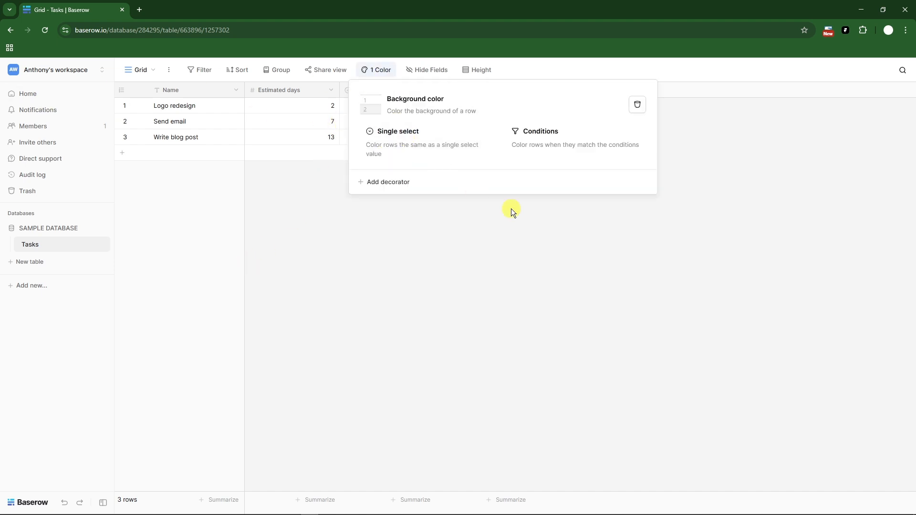
{"action": "left_click", "coordinate": [639, 104]}
{"action": "left_click", "coordinate": [614, 124]}
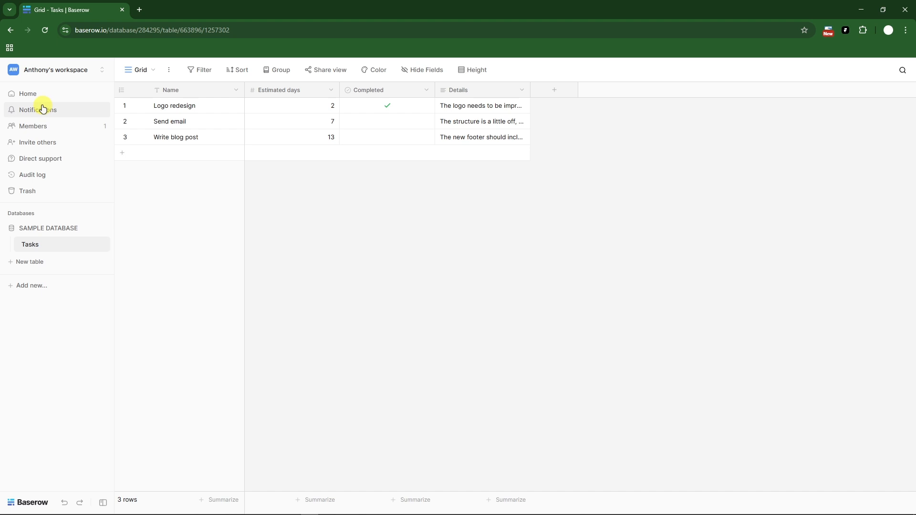
View the account settings from the workspace options, and close them to return to the Tasks grid.
{"action": "left_click", "coordinate": [32, 71]}
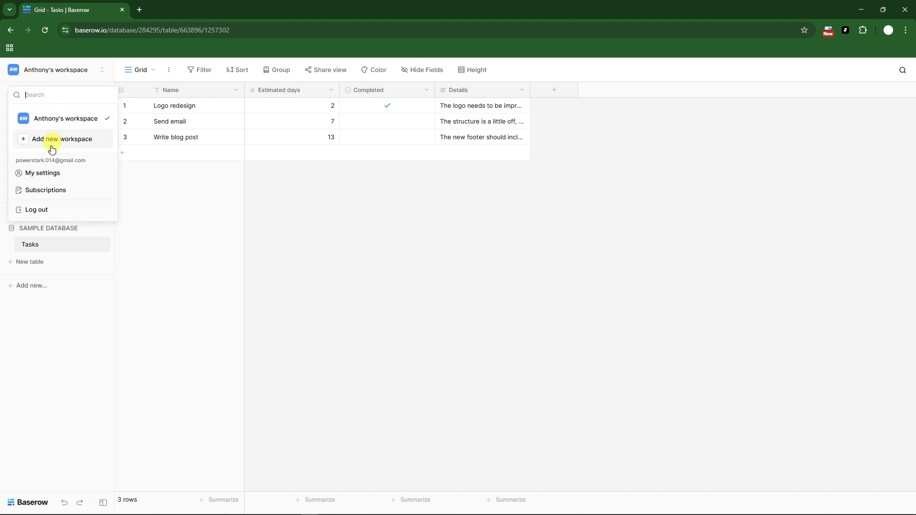
{"action": "left_click", "coordinate": [59, 175]}
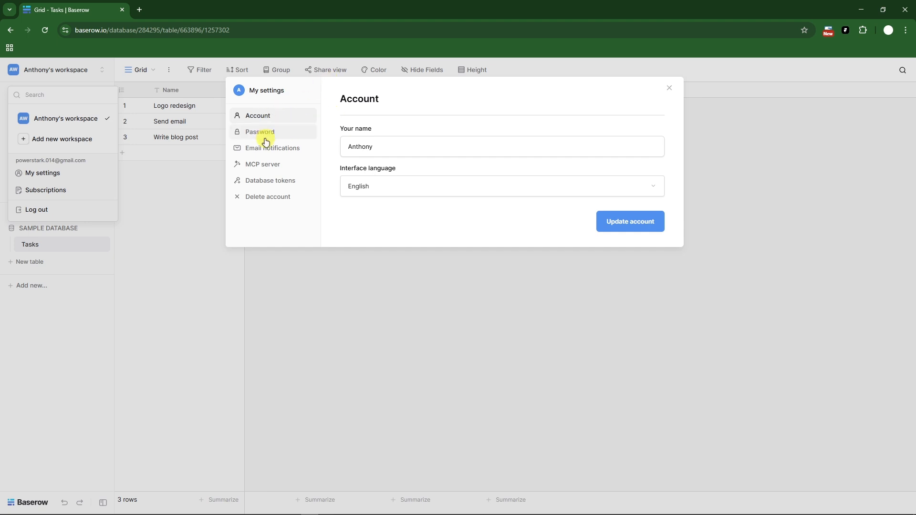
{"action": "left_click", "coordinate": [378, 353]}
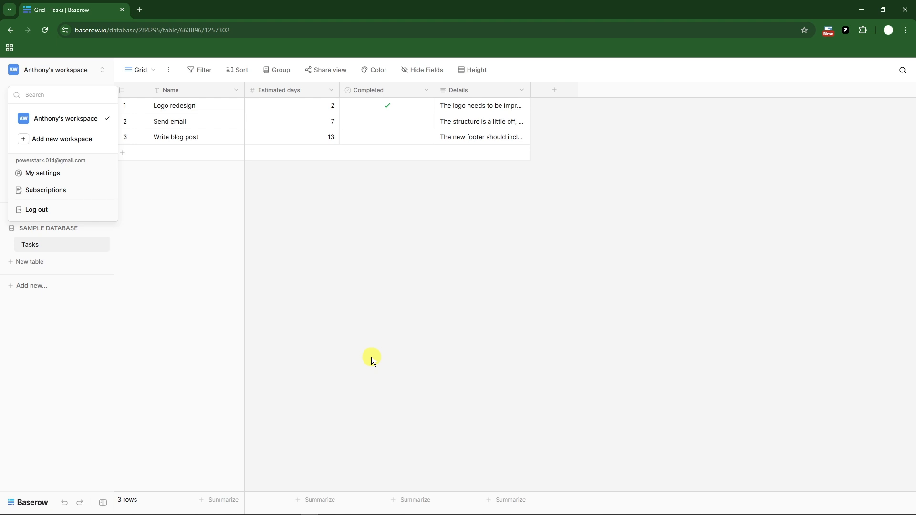
{"action": "left_click", "coordinate": [380, 359]}
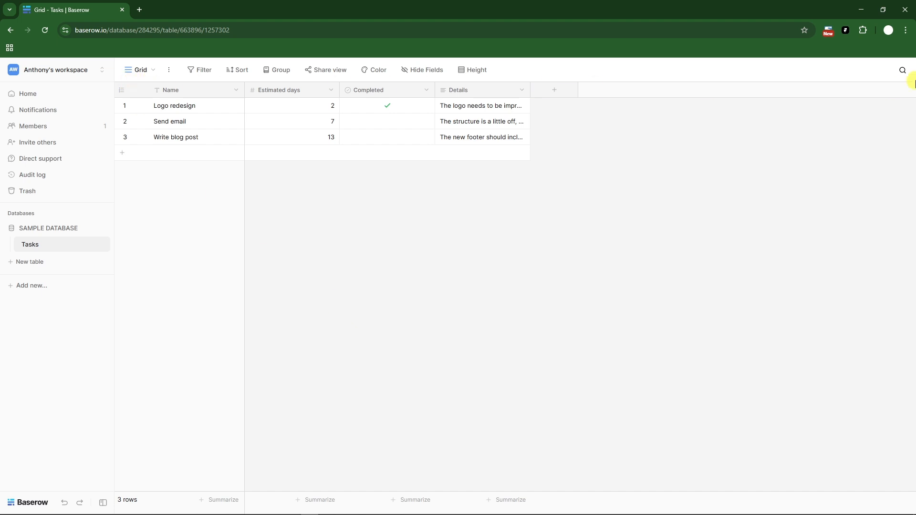
View the workspace's notifications, member list and member invitation form, and open the direct support chat.
{"action": "left_click", "coordinate": [38, 110]}
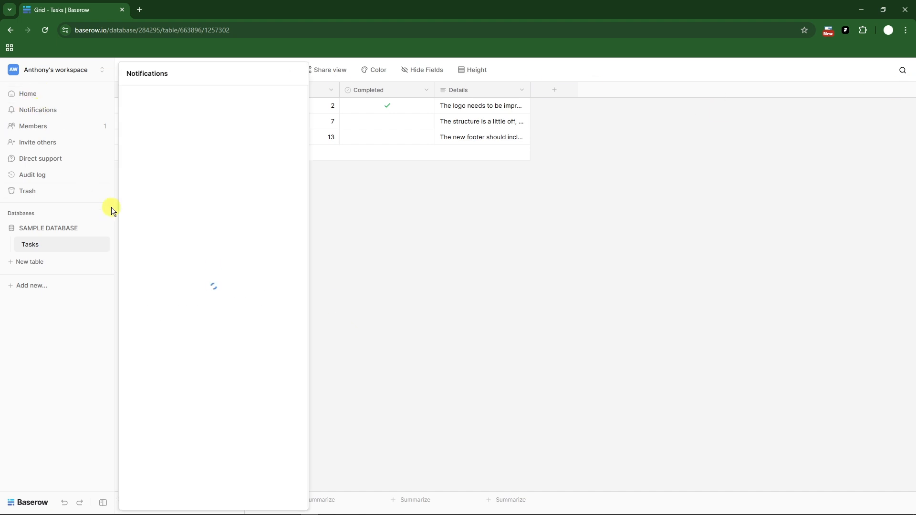
{"action": "left_click", "coordinate": [40, 126]}
{"action": "left_click", "coordinate": [39, 143]}
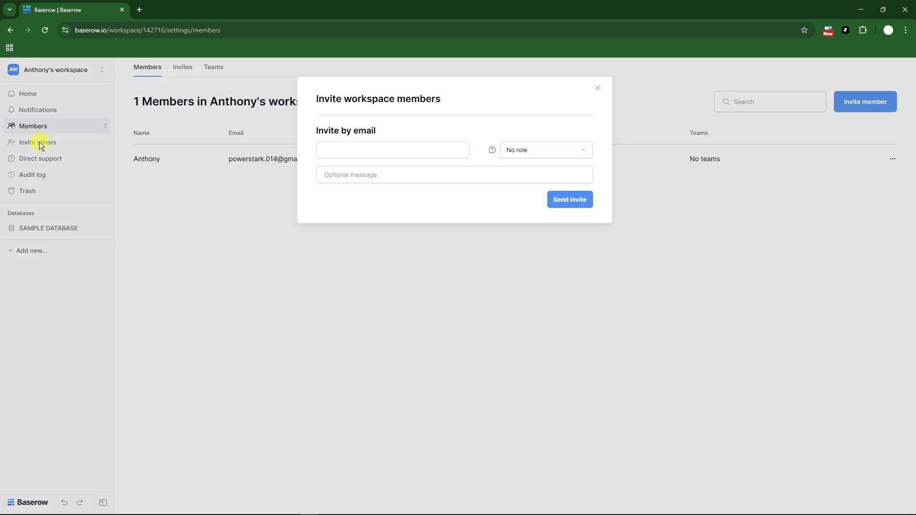
{"action": "left_click", "coordinate": [597, 87]}
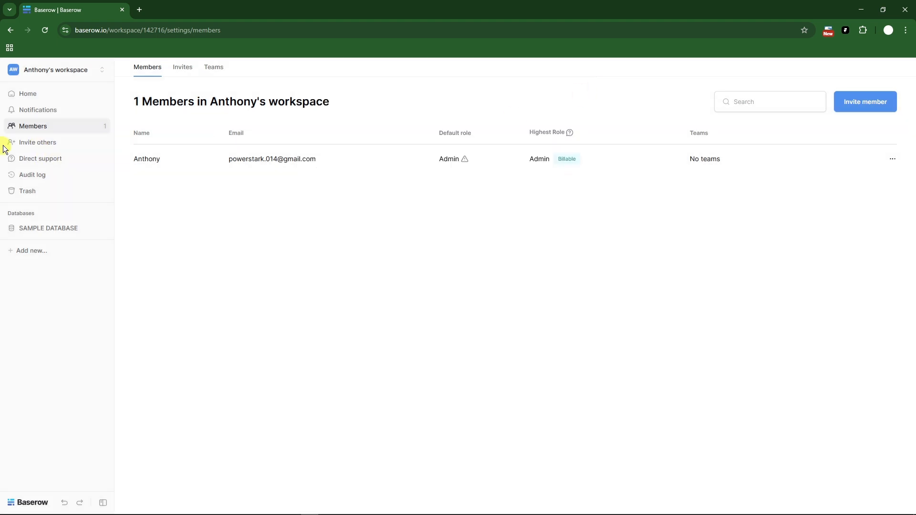
{"action": "left_click", "coordinate": [46, 159]}
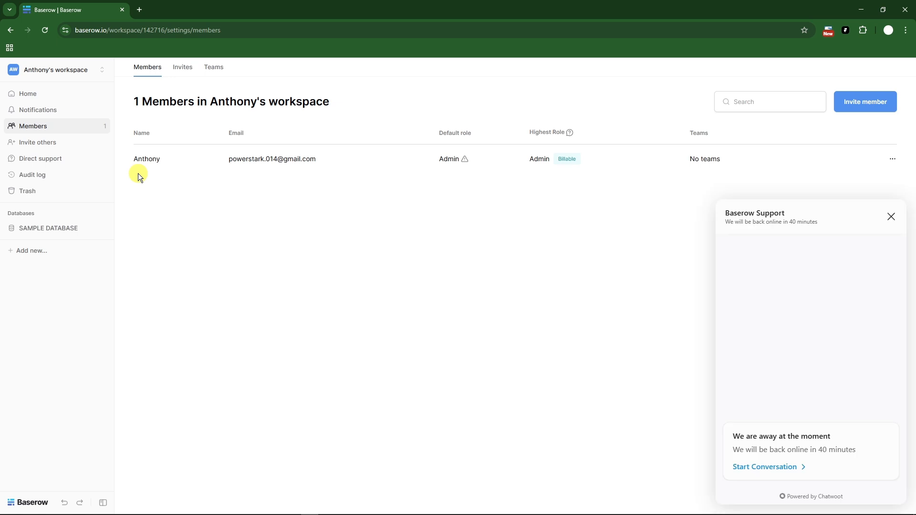
Close the support chat, and examine the workspace's audit log entries and the deleted items in the trash.
{"action": "left_click", "coordinate": [35, 181]}
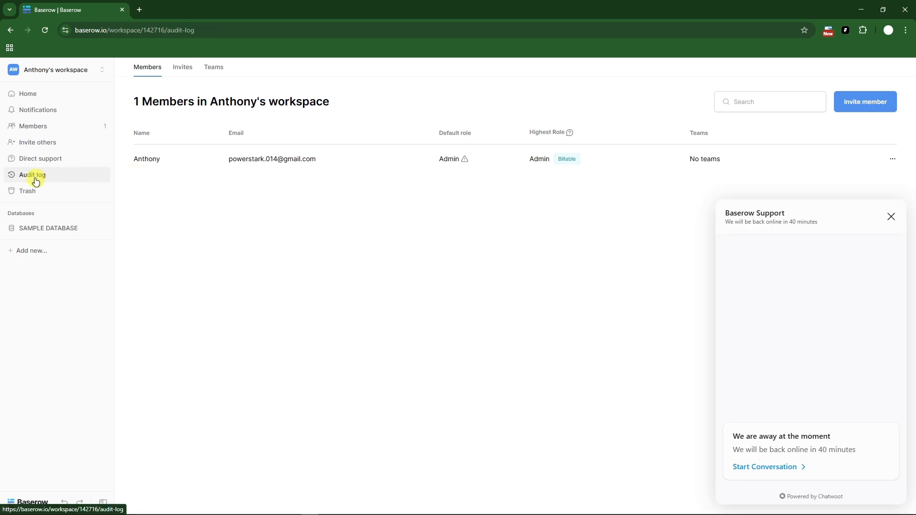
{"action": "left_click", "coordinate": [890, 216]}
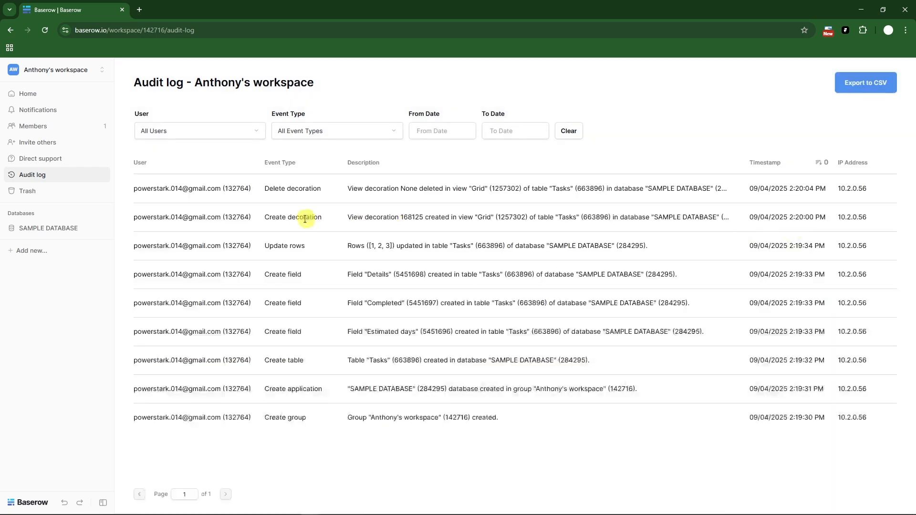
{"action": "left_click_drag", "start_coordinate": [128, 190], "coordinate": [866, 418]}
{"action": "left_click", "coordinate": [104, 314]}
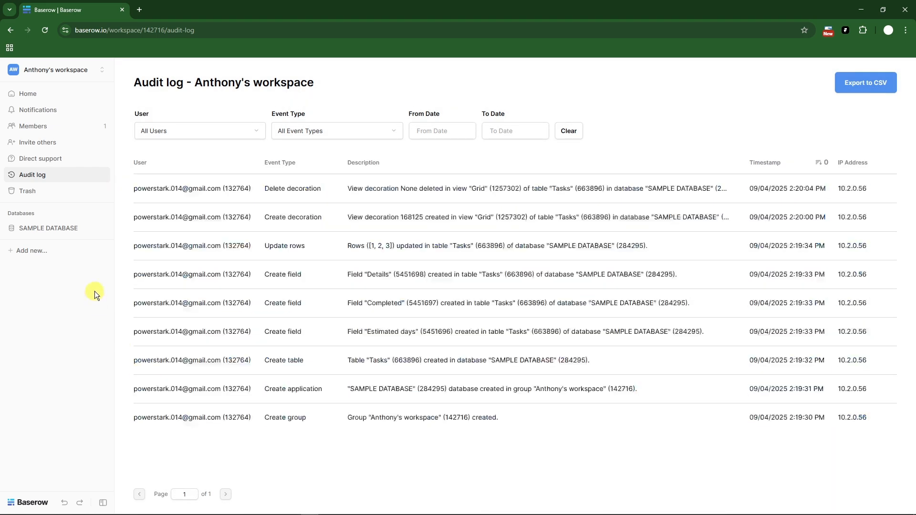
{"action": "left_click", "coordinate": [29, 191]}
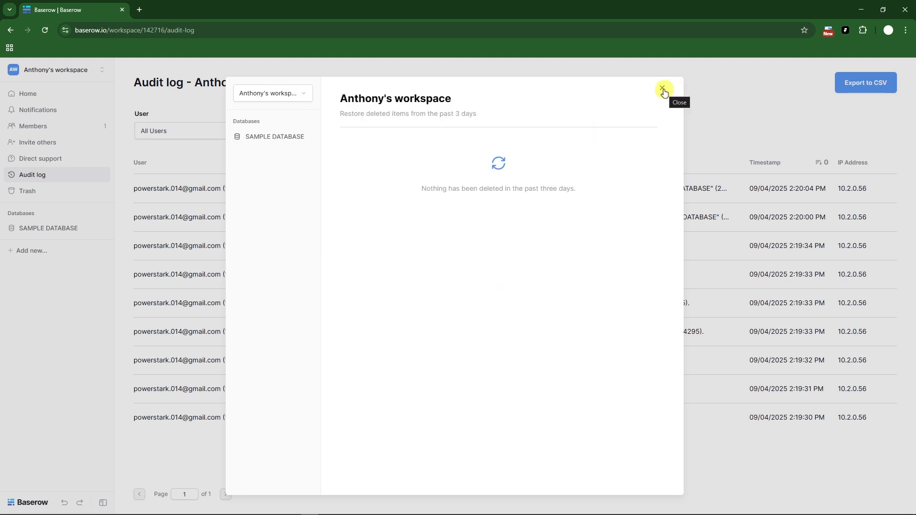
{"action": "left_click", "coordinate": [663, 89]}
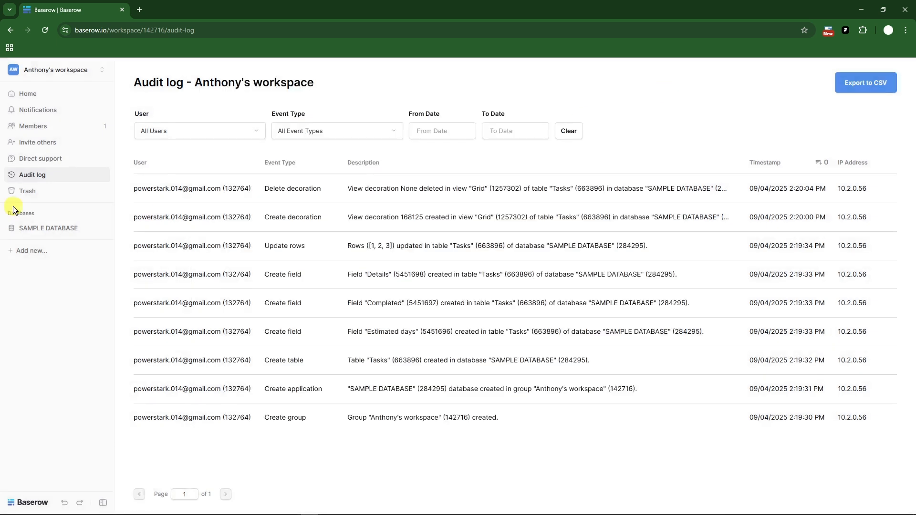
View the Tasks table of SAMPLE DATABASE again, and go to the workspace's home dashboard.
{"action": "left_click", "coordinate": [45, 230]}
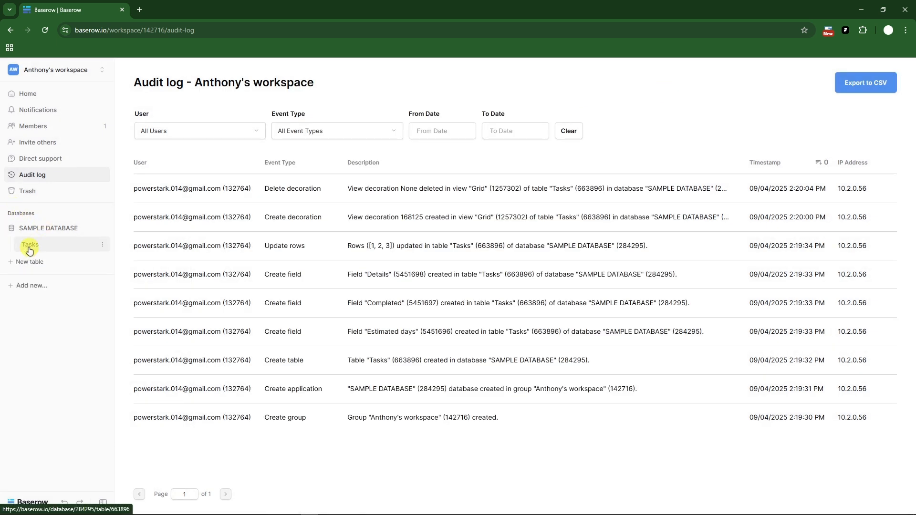
{"action": "left_click", "coordinate": [36, 247]}
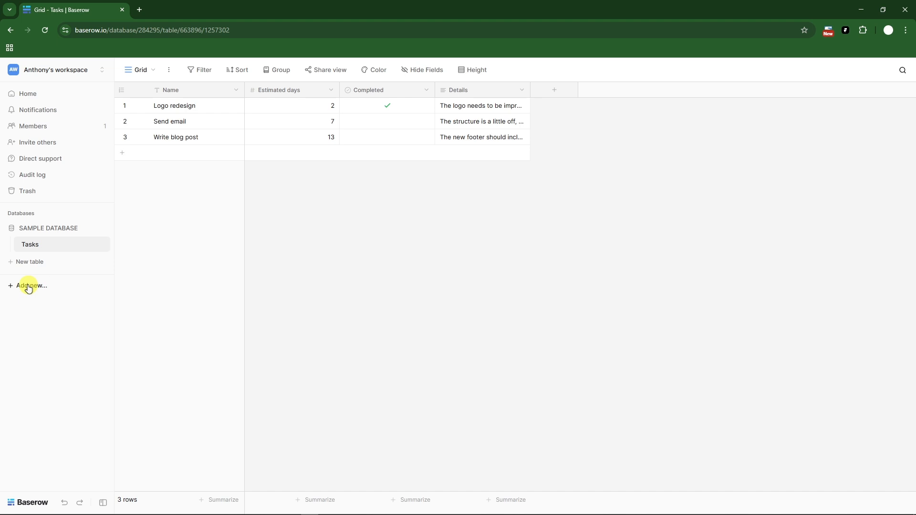
{"action": "left_click", "coordinate": [29, 93]}
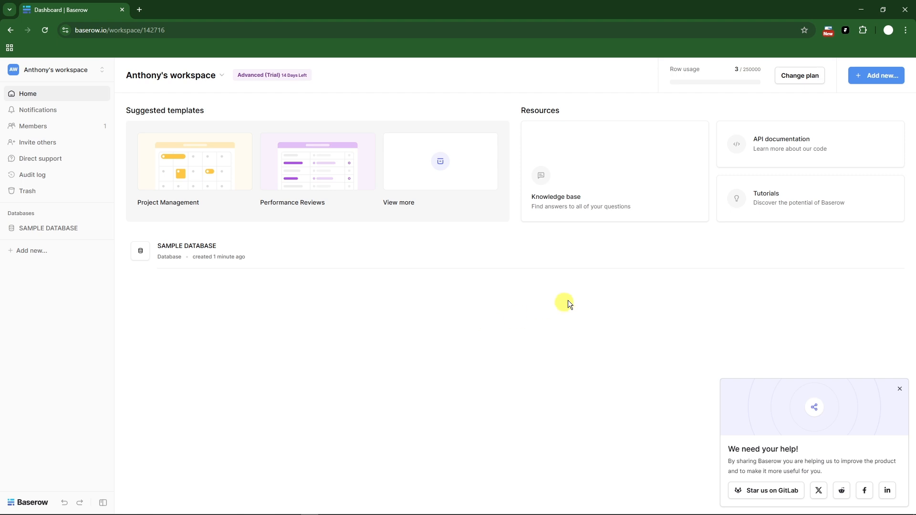
Dismiss the sharing request on the dashboard, and open the Tasks table of SAMPLE DATABASE.
{"action": "mouse_move", "coordinate": [808, 74]}
{"action": "left_click", "coordinate": [899, 389]}
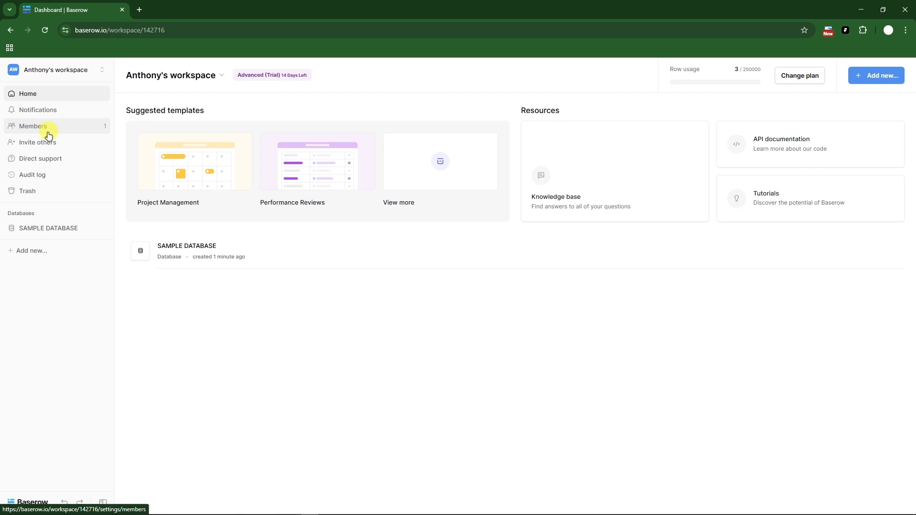
{"action": "left_click", "coordinate": [62, 231]}
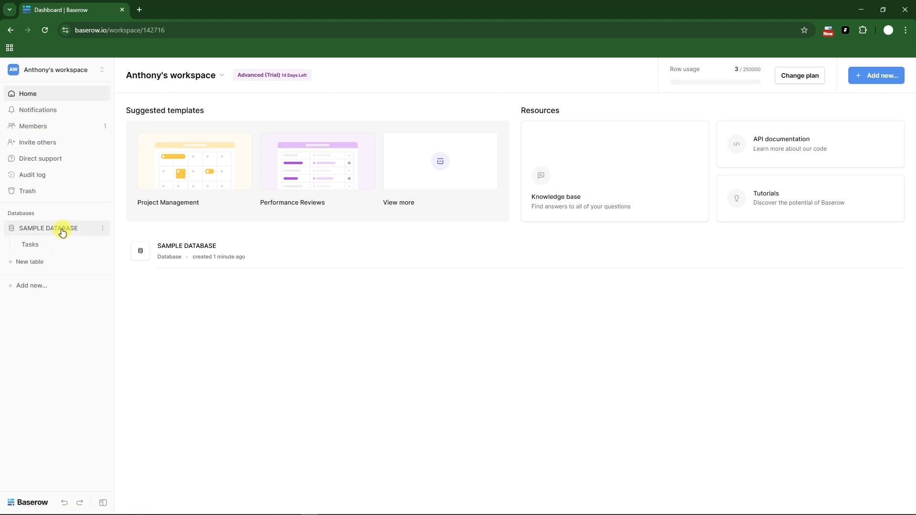
{"action": "left_click", "coordinate": [33, 245]}
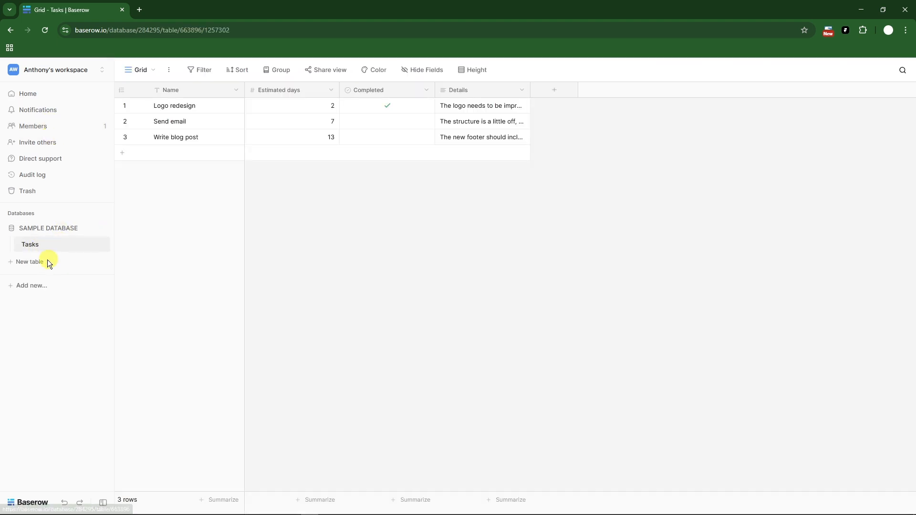
Add a new blank table to SAMPLE DATABASE without importing data, keeping the default name.
{"action": "left_click", "coordinate": [47, 262]}
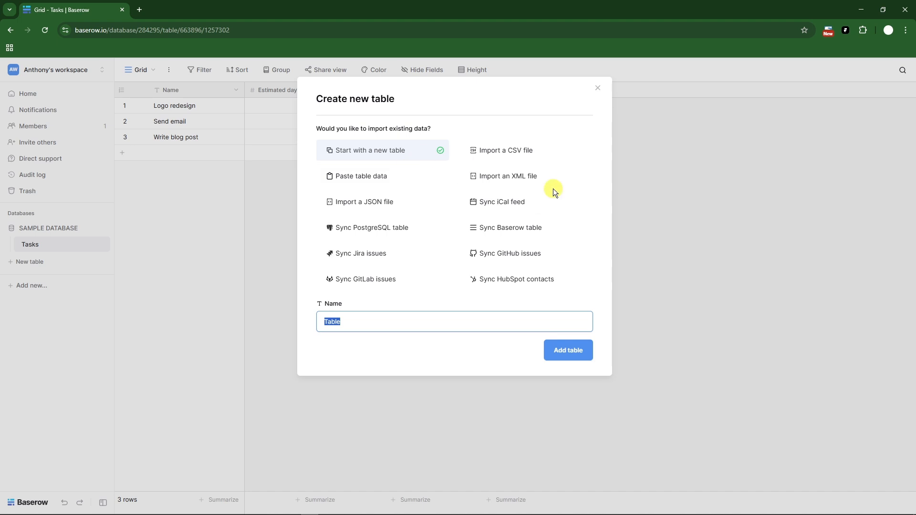
{"action": "left_click", "coordinate": [398, 150]}
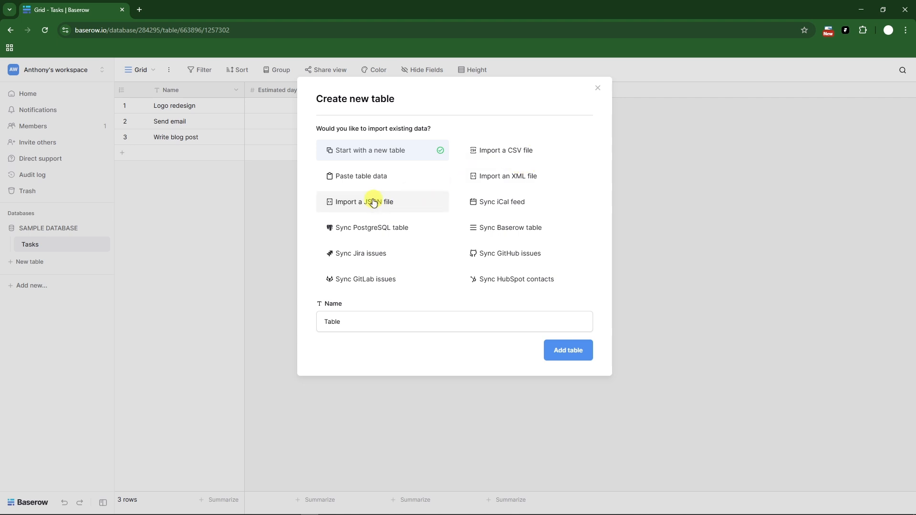
{"action": "left_click", "coordinate": [583, 350]}
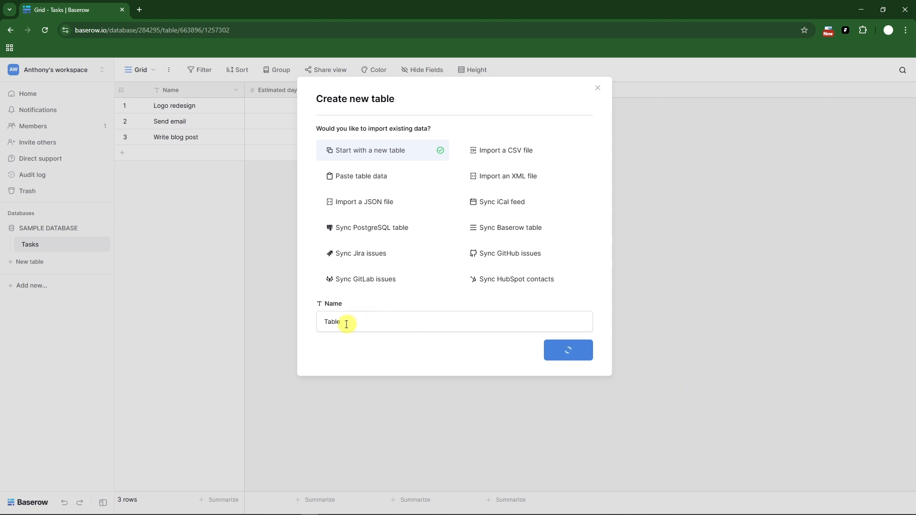
{"action": "left_click_drag", "start_coordinate": [347, 323], "coordinate": [300, 324]}
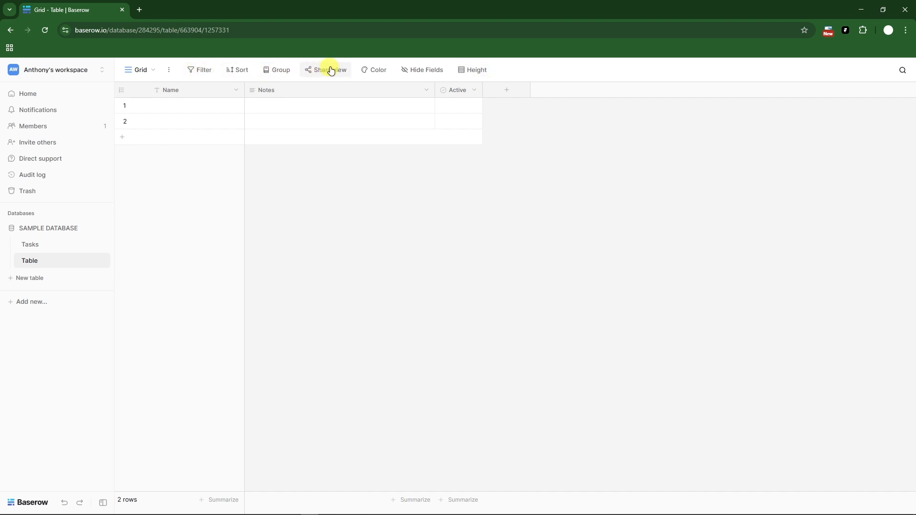
{"action": "left_click", "coordinate": [153, 71]}
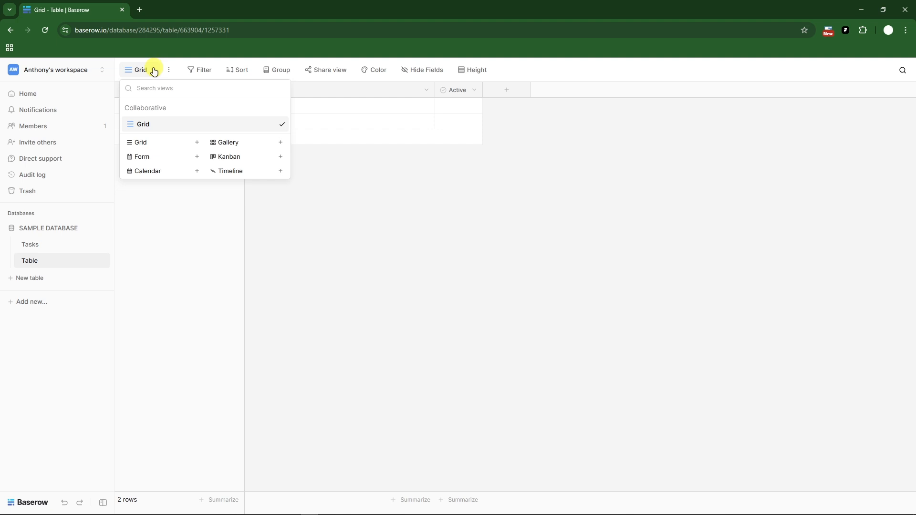
{"action": "left_click", "coordinate": [236, 160]}
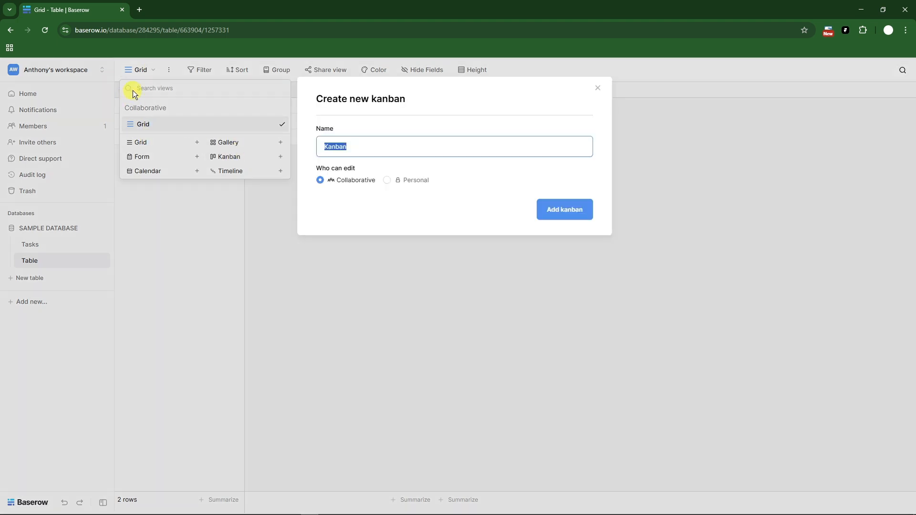
{"action": "left_click", "coordinate": [213, 98]}
Add an empty third row to the new table's grid.
{"action": "left_click", "coordinate": [447, 136]}
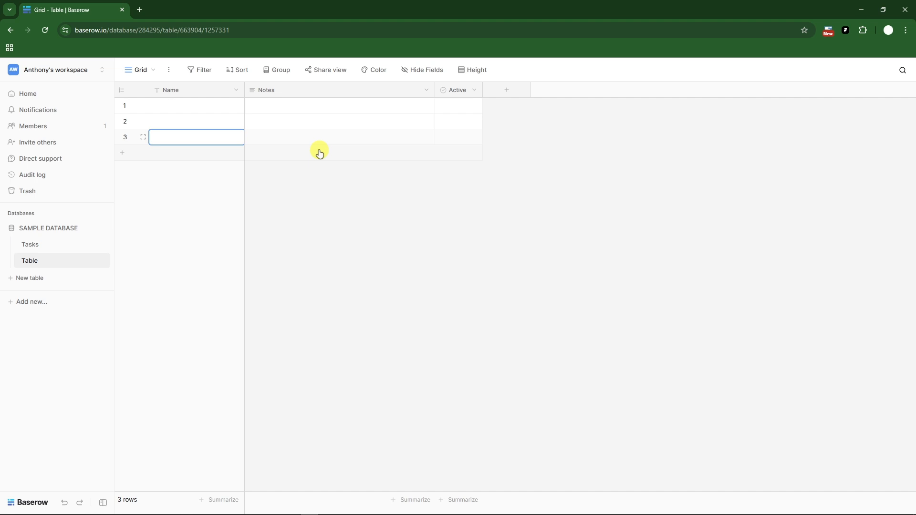
Create a collaborative kanban view named Kanban Sample for the Tasks table.
{"action": "left_click", "coordinate": [30, 242]}
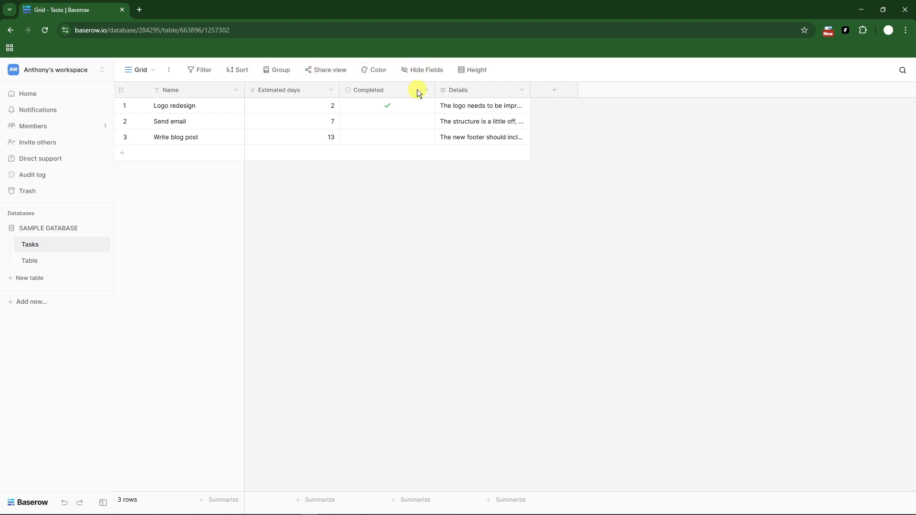
{"action": "left_click", "coordinate": [150, 70]}
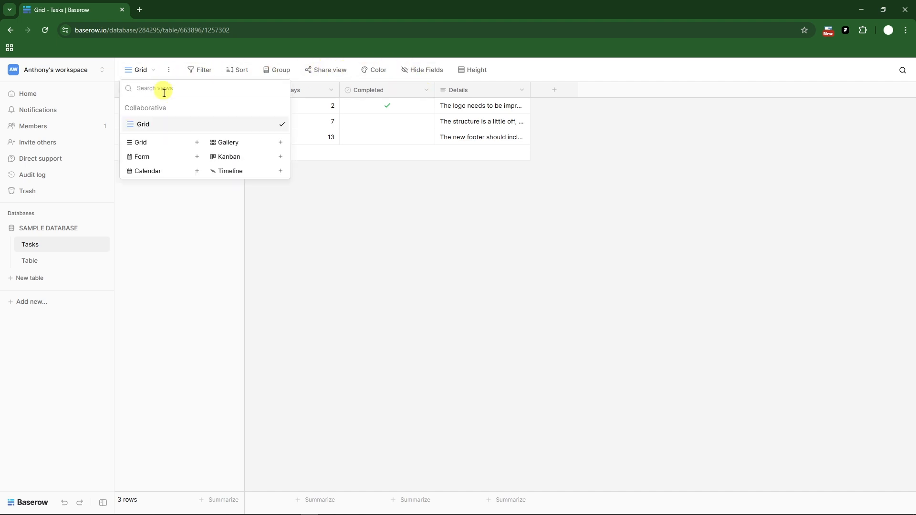
{"action": "left_click", "coordinate": [282, 158]}
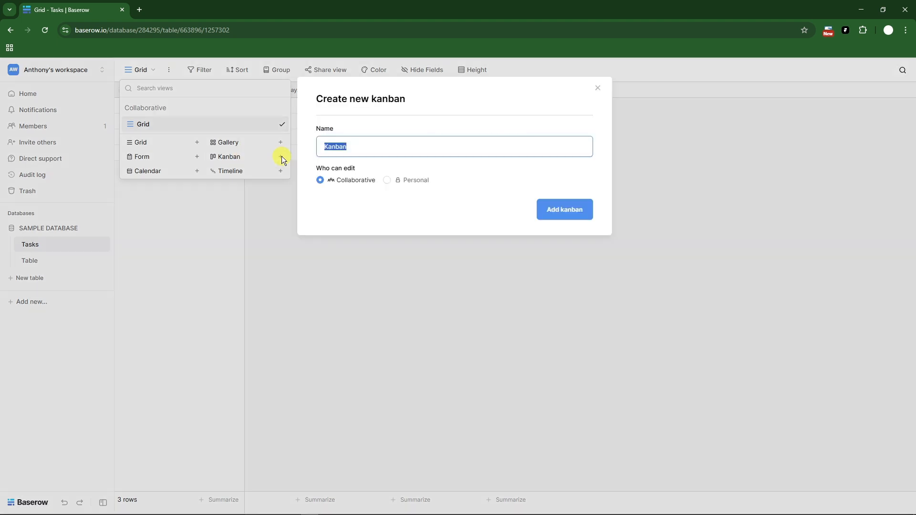
{"action": "left_click", "coordinate": [389, 147]}
{"action": "type", "text": "Sample"}
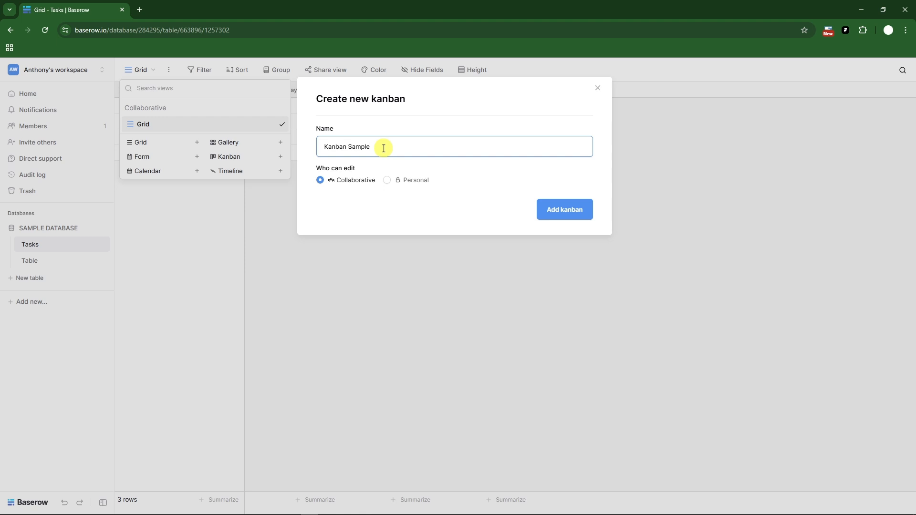
{"action": "left_click", "coordinate": [563, 207]}
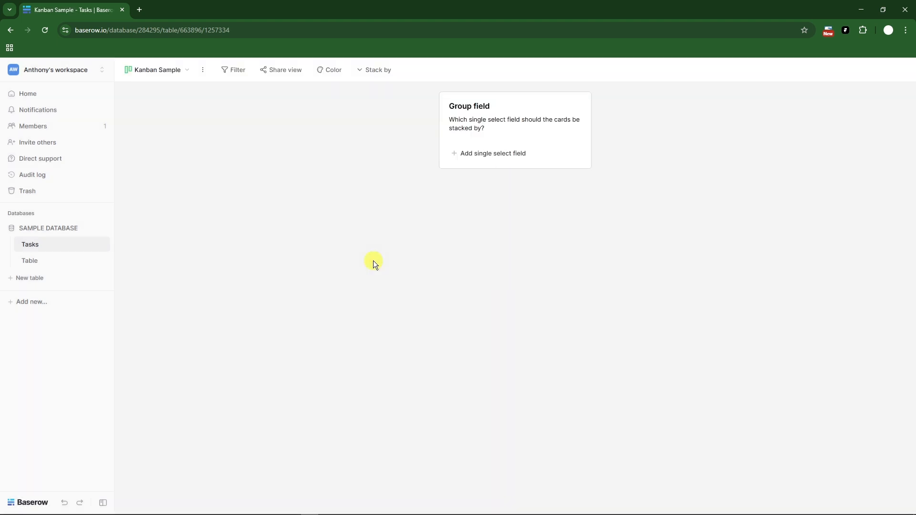
Create a single select field named Sample, and stack the kanban cards by it.
{"action": "left_click", "coordinate": [455, 155]}
{"action": "left_click", "coordinate": [503, 205]}
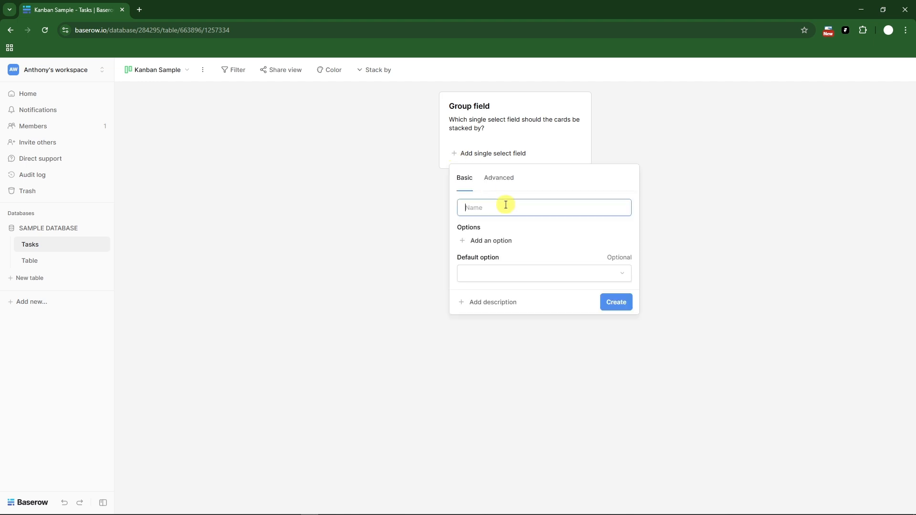
{"action": "type", "text": "Sample"}
{"action": "left_click", "coordinate": [619, 302]}
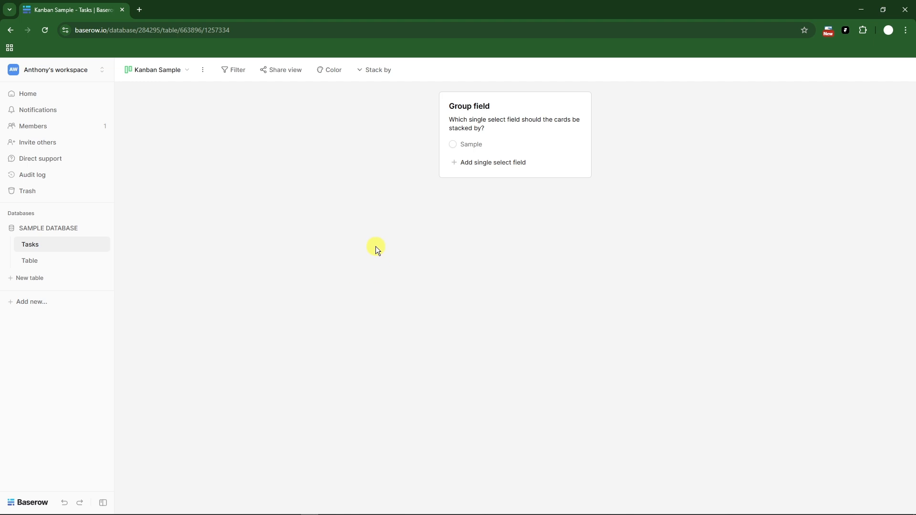
{"action": "left_click", "coordinate": [457, 146]}
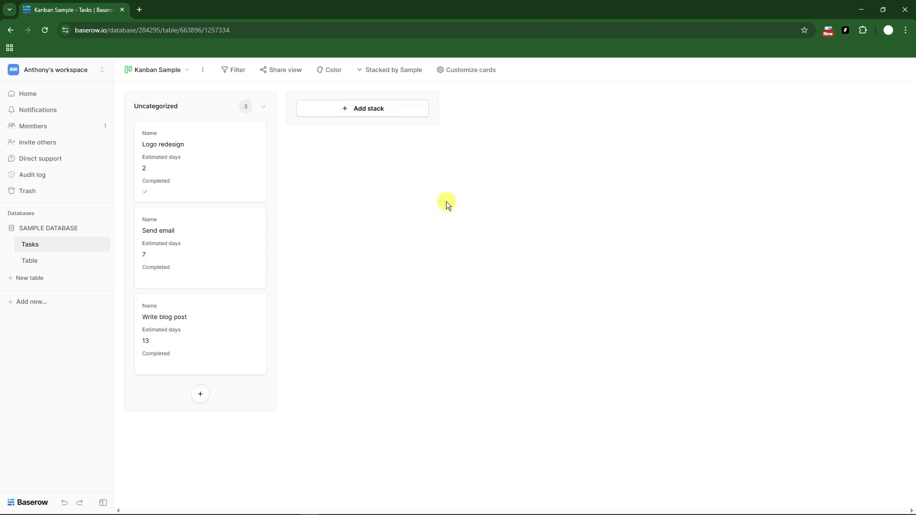
Add a yellow stack named DONE TASK to the kanban board, and move the Logo redesign card into it.
{"action": "left_click_drag", "start_coordinate": [164, 146], "coordinate": [331, 125]}
{"action": "left_click", "coordinate": [364, 108]}
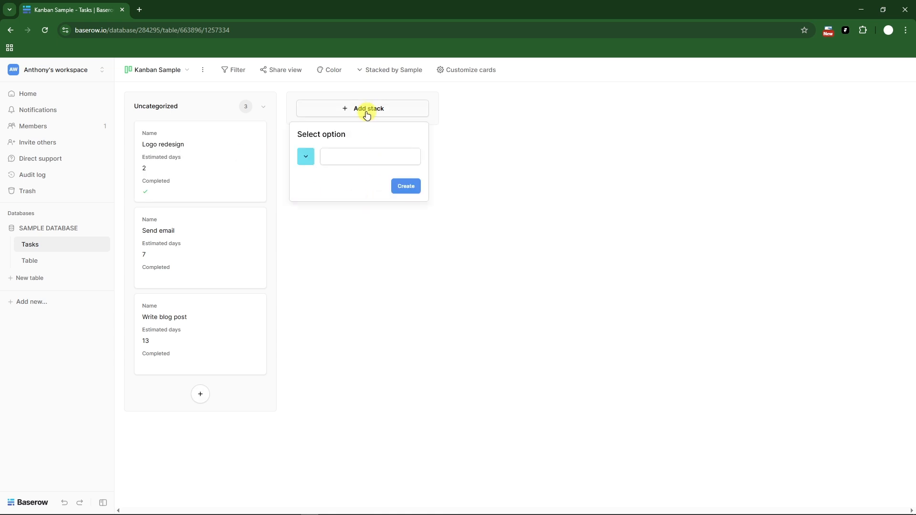
{"action": "left_click", "coordinate": [369, 153]}
{"action": "type", "text": "DONE TASK"}
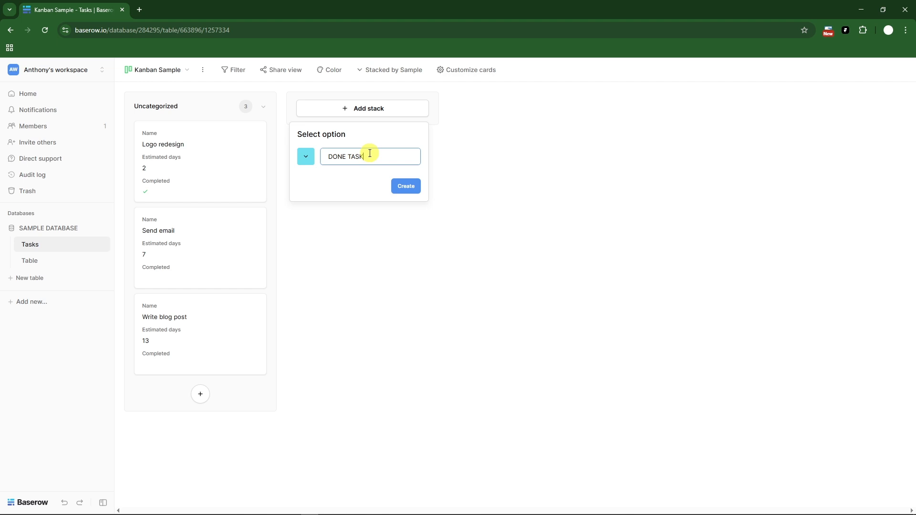
{"action": "left_click", "coordinate": [305, 156]}
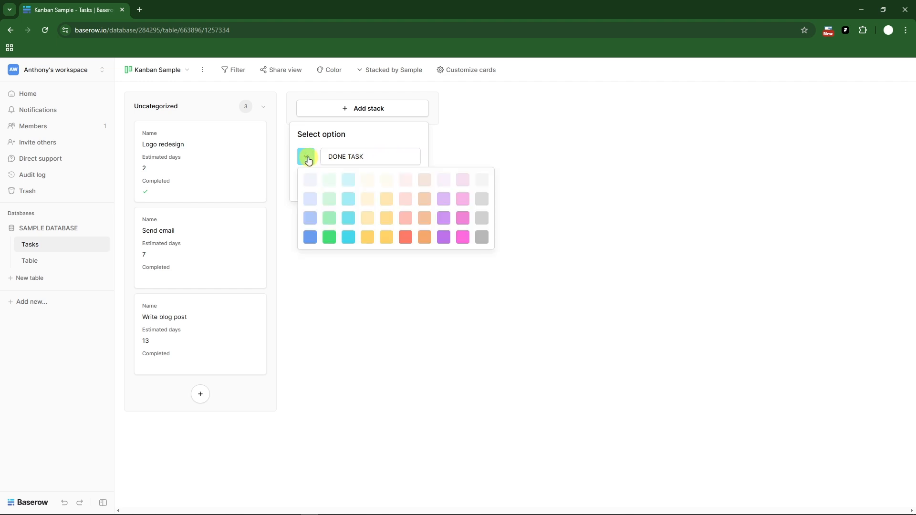
{"action": "left_click", "coordinate": [389, 238]}
{"action": "left_click", "coordinate": [406, 186]}
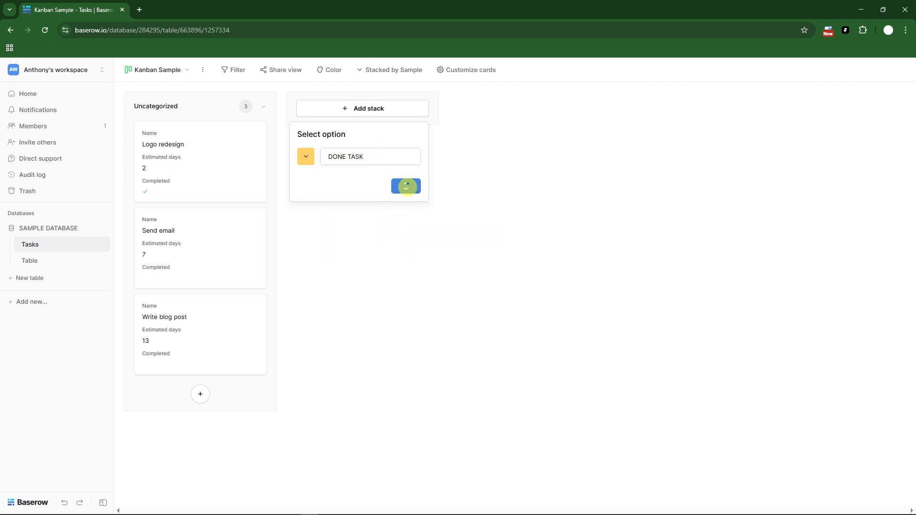
{"action": "left_click_drag", "start_coordinate": [202, 168], "coordinate": [343, 160]}
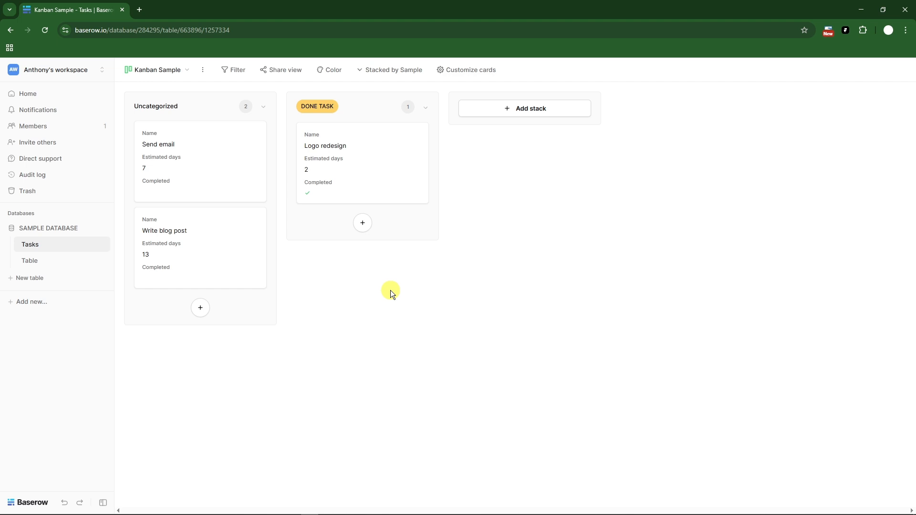
Add a collaborative timeline view with the default name to the Tasks table, and read its date settings note.
{"action": "left_click", "coordinate": [182, 71]}
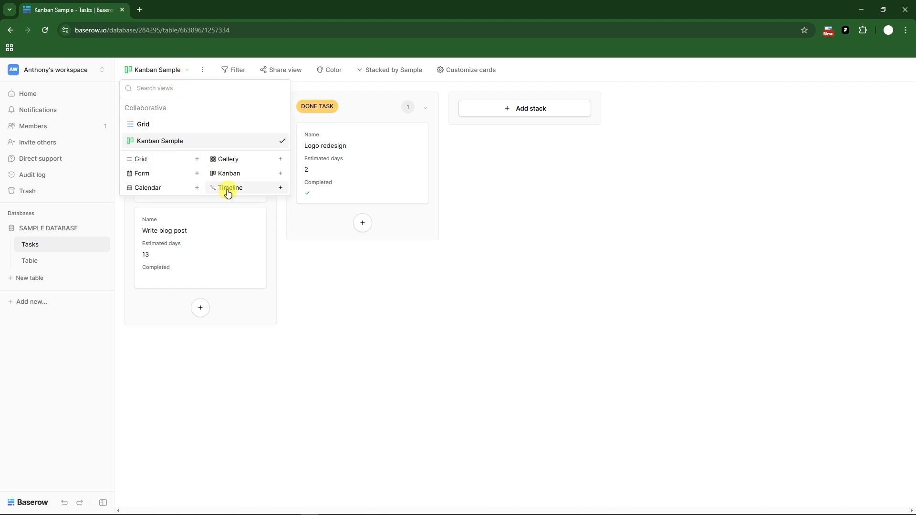
{"action": "left_click", "coordinate": [279, 189]}
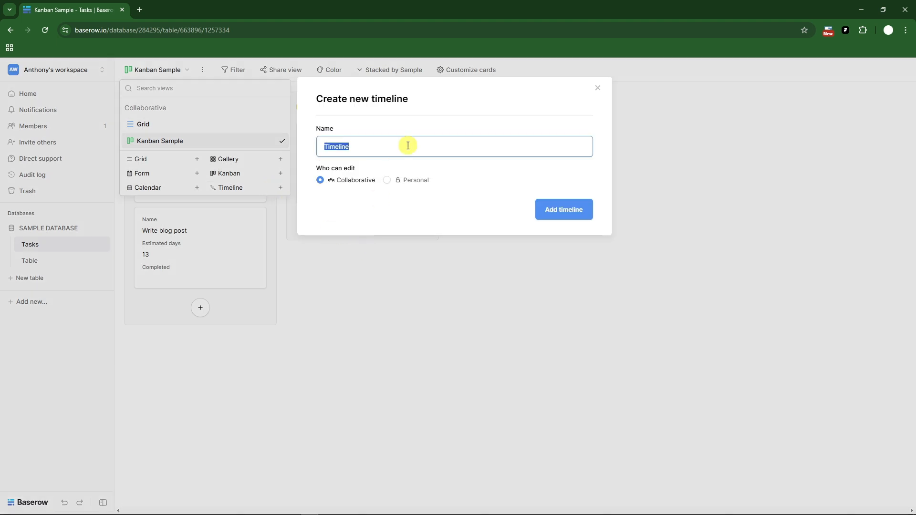
{"action": "left_click", "coordinate": [390, 183]}
{"action": "left_click", "coordinate": [320, 181]}
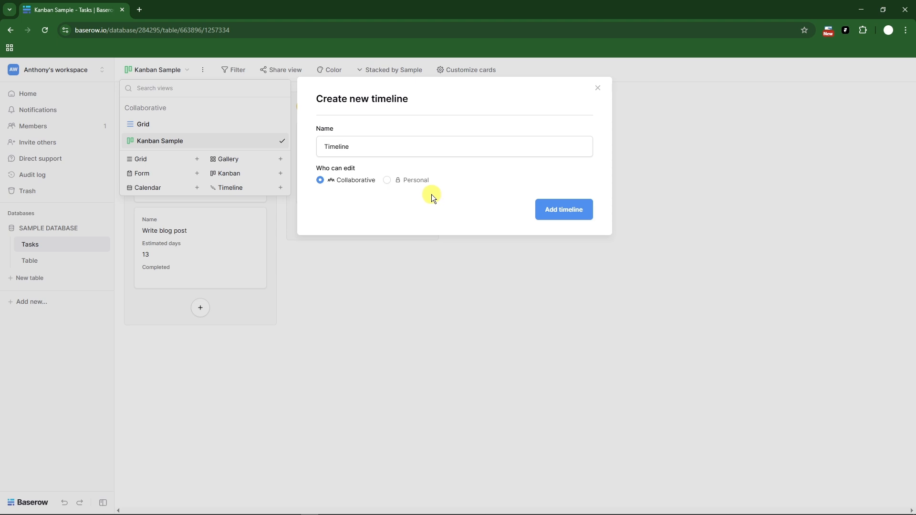
{"action": "left_click", "coordinate": [554, 206]}
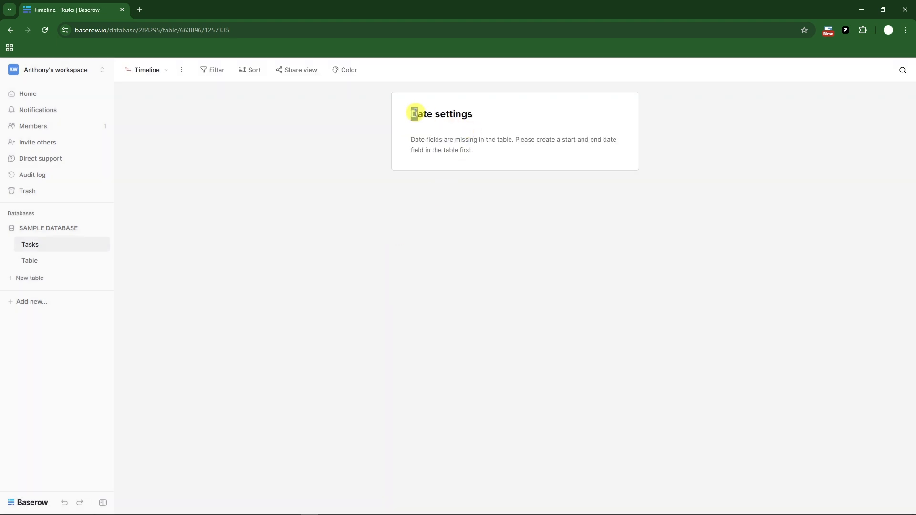
{"action": "left_click", "coordinate": [476, 151]}
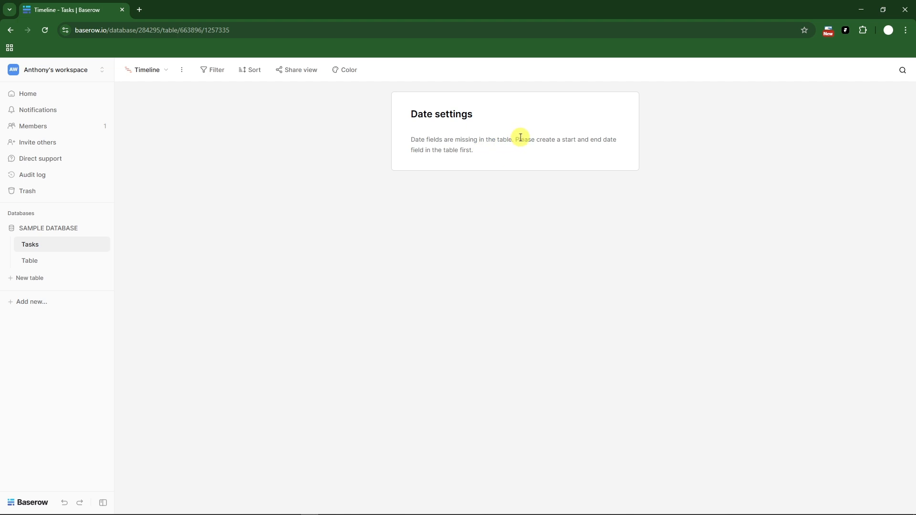
{"action": "left_click_drag", "start_coordinate": [520, 138], "coordinate": [568, 159]}
{"action": "left_click", "coordinate": [519, 164]}
Add a second collaborative timeline view with the suggested name, and view the options available for that view.
{"action": "left_click", "coordinate": [161, 70]}
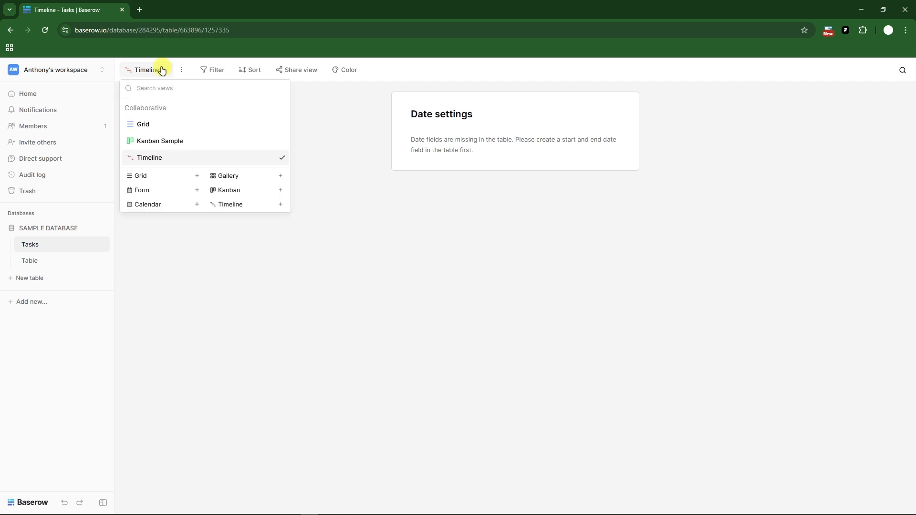
{"action": "left_click", "coordinate": [240, 202]}
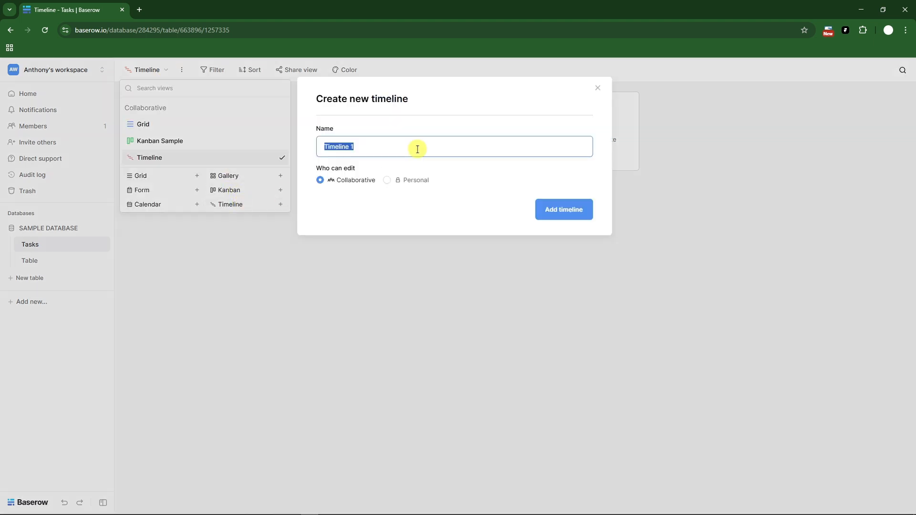
{"action": "left_click", "coordinate": [573, 210]}
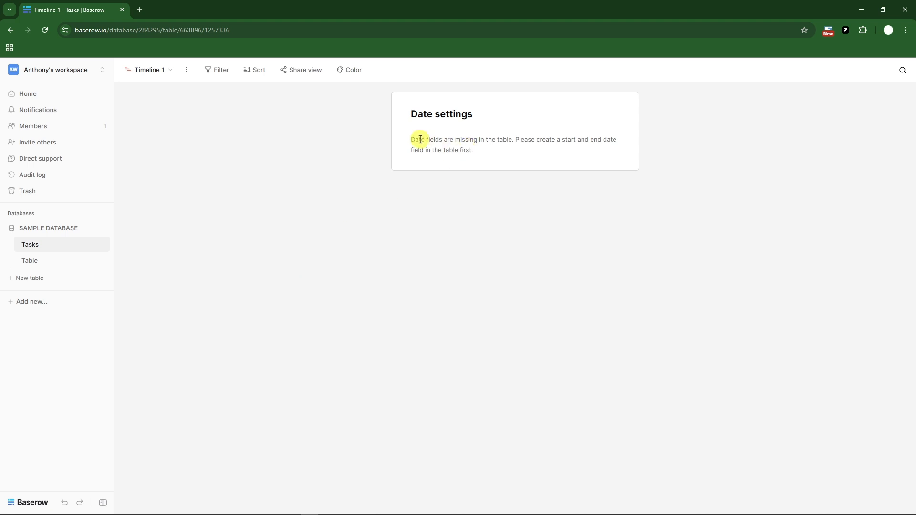
{"action": "left_click_drag", "start_coordinate": [420, 139], "coordinate": [480, 152]}
{"action": "left_click", "coordinate": [204, 104]}
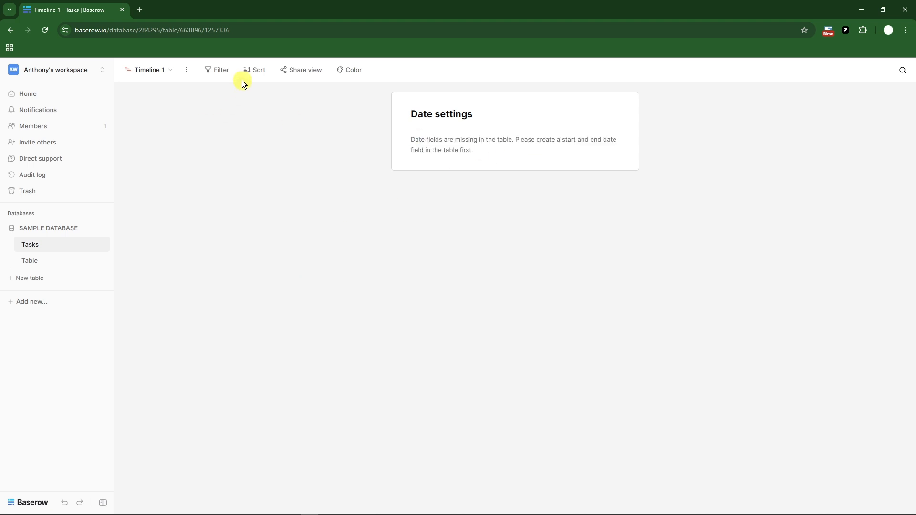
{"action": "left_click", "coordinate": [186, 70]}
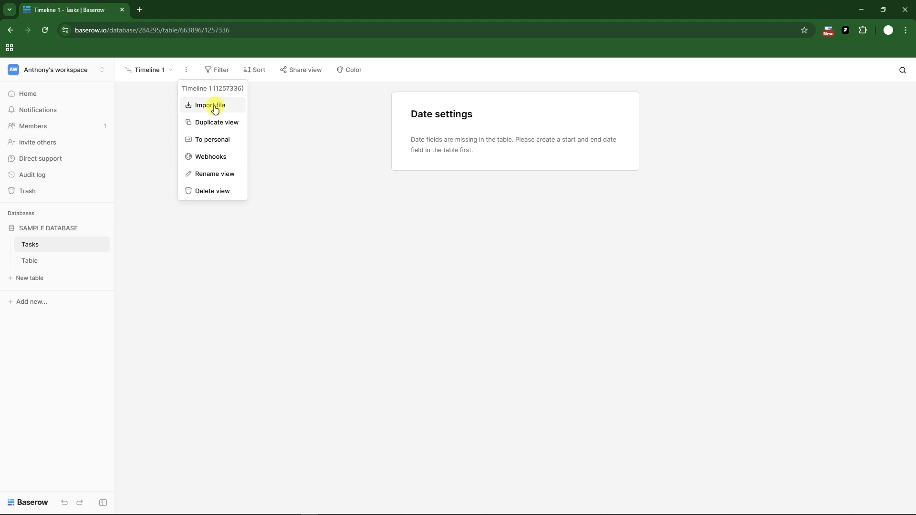
{"action": "left_click", "coordinate": [385, 109]}
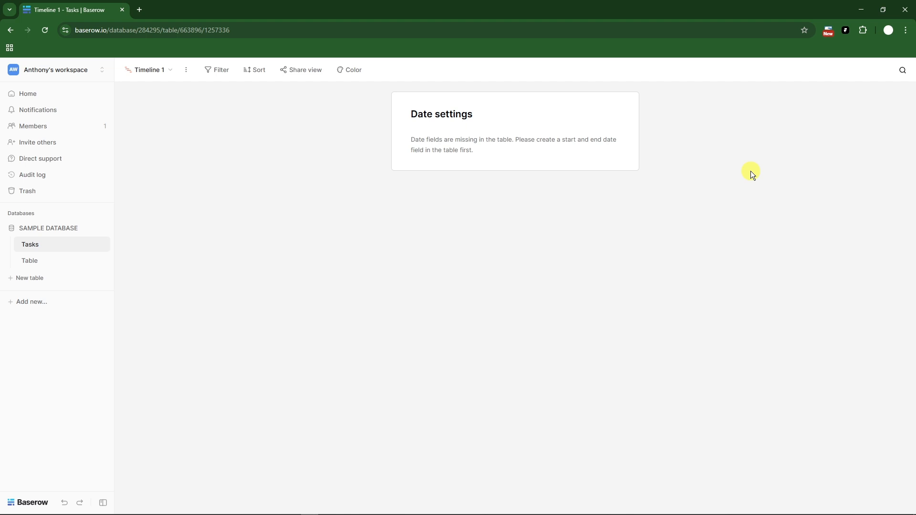
Add a calendar view with the default name to the Tasks table, and dismiss the date field selection.
{"action": "left_click", "coordinate": [176, 70]}
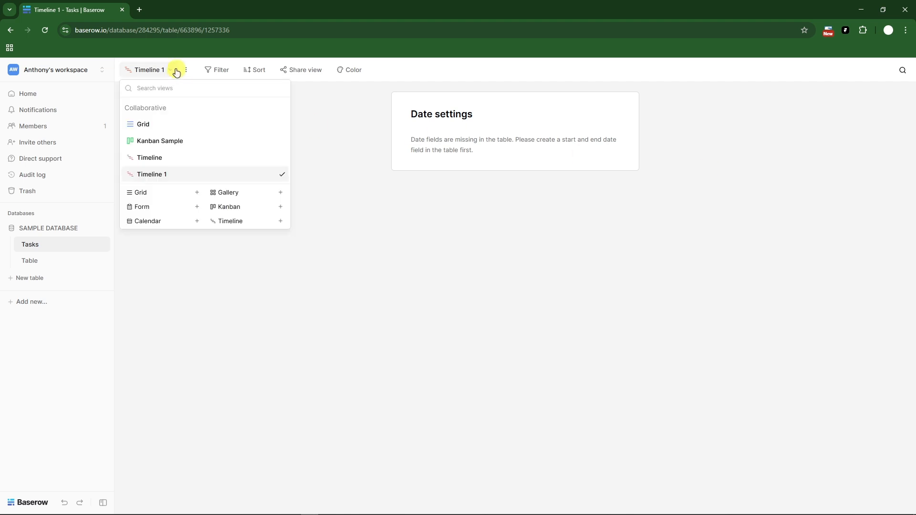
{"action": "left_click", "coordinate": [164, 220]}
{"action": "left_click", "coordinate": [539, 220]}
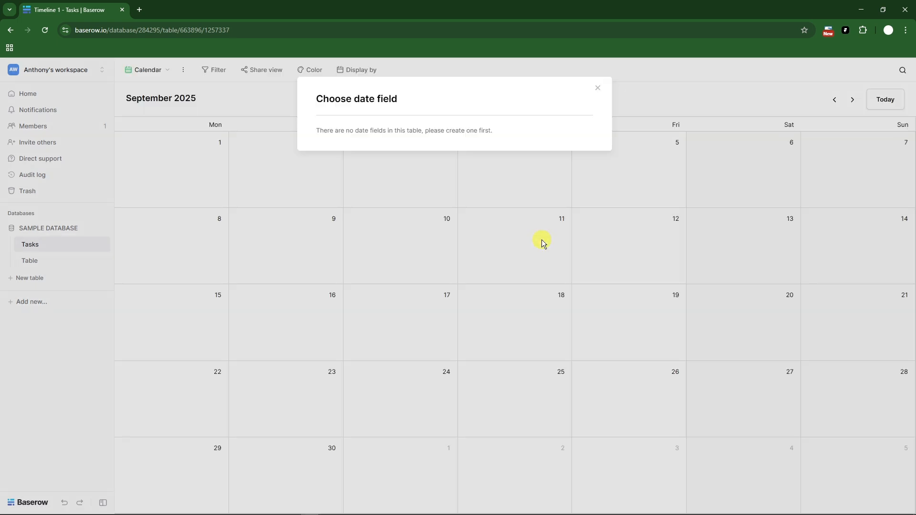
{"action": "left_click", "coordinate": [592, 91]}
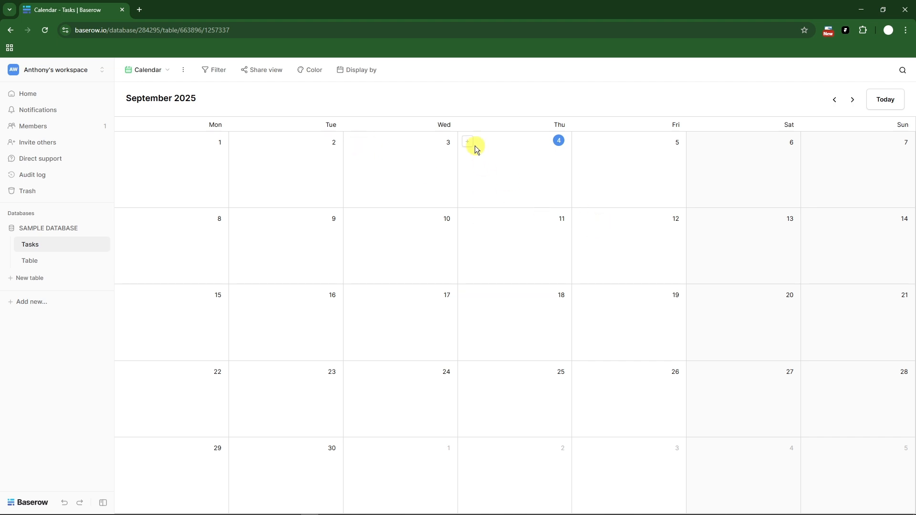
Color the left border of the calendar view's rows by the Sample single select field.
{"action": "left_click", "coordinate": [215, 69]}
{"action": "left_click", "coordinate": [314, 70]}
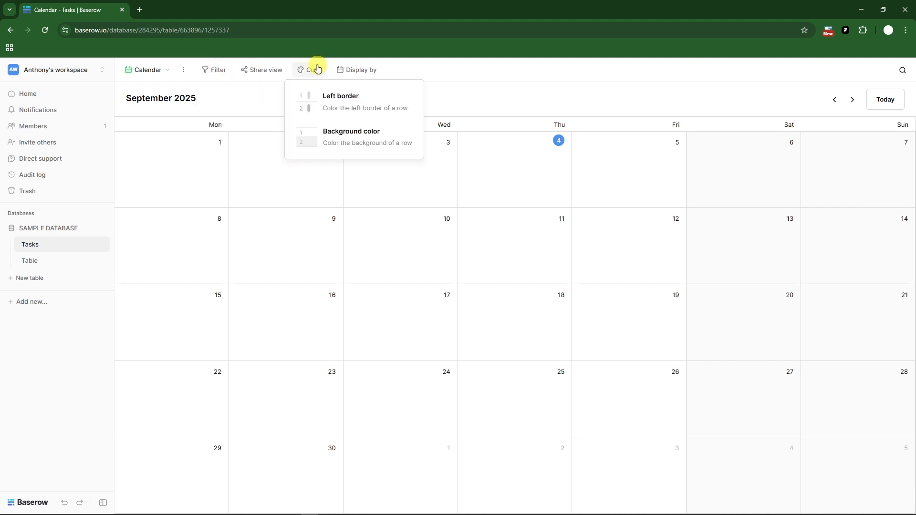
{"action": "left_click", "coordinate": [330, 96]}
{"action": "left_click", "coordinate": [333, 131]}
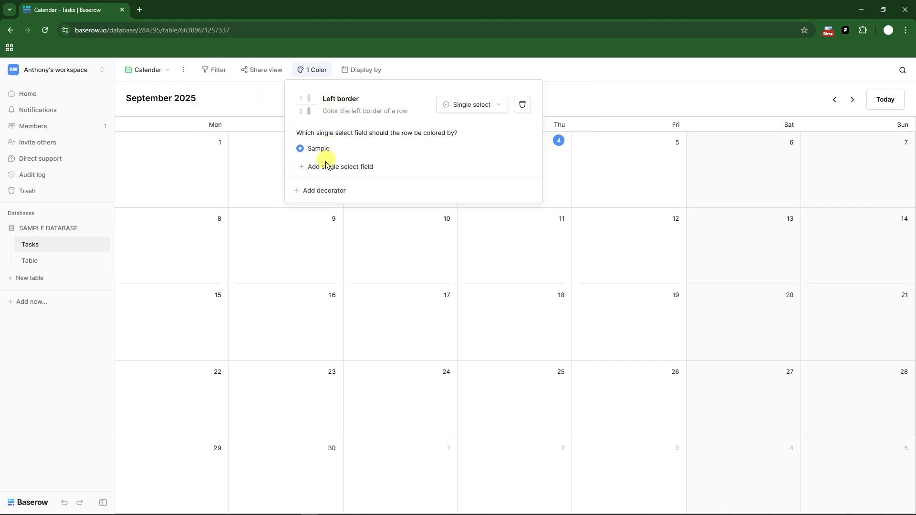
View the date field choice for the calendar's display setting, and close it without choosing a field.
{"action": "left_click", "coordinate": [359, 69]}
{"action": "left_click", "coordinate": [408, 70]}
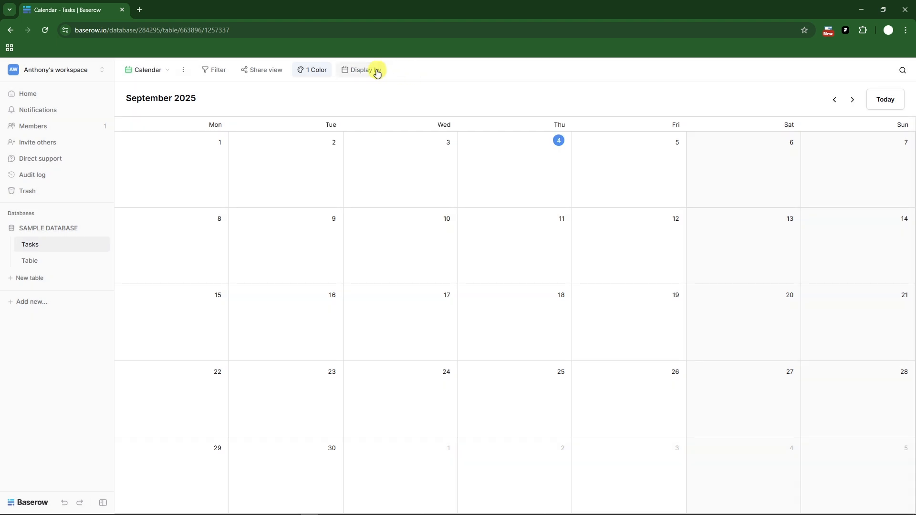
{"action": "left_click", "coordinate": [377, 69]}
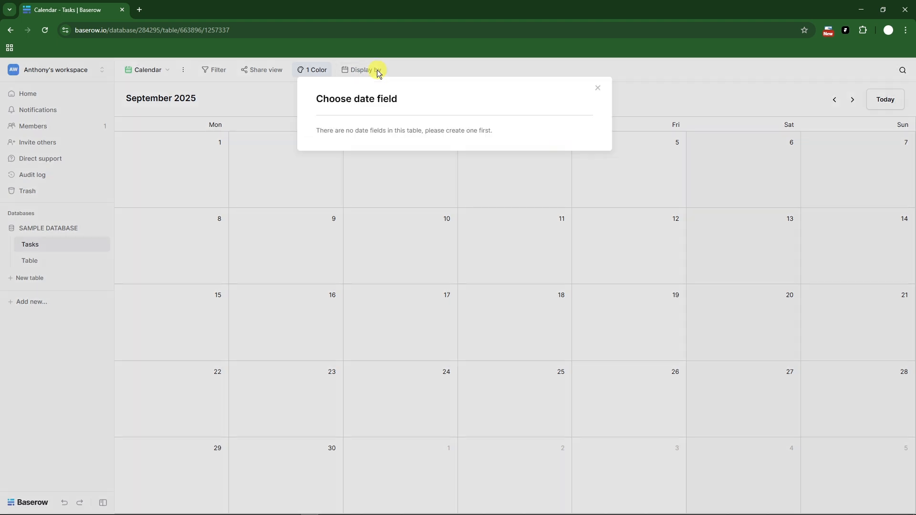
{"action": "left_click", "coordinate": [597, 88]}
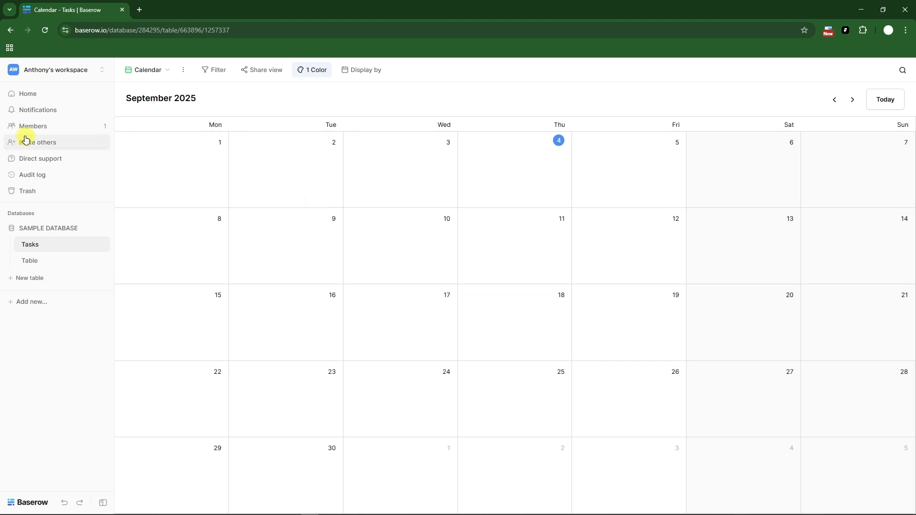
Collapse the navigation sidebar, and show the workspace and account options.
{"action": "left_click", "coordinate": [103, 503]}
{"action": "left_click", "coordinate": [13, 69]}
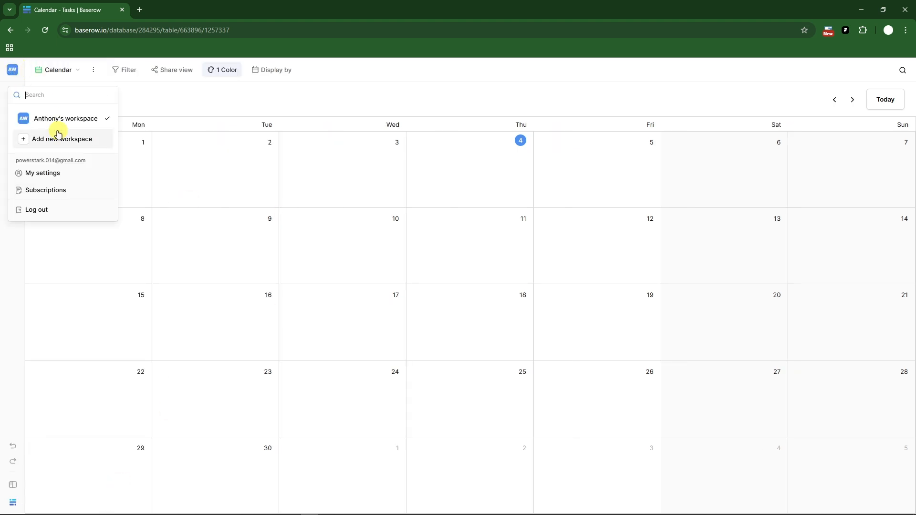